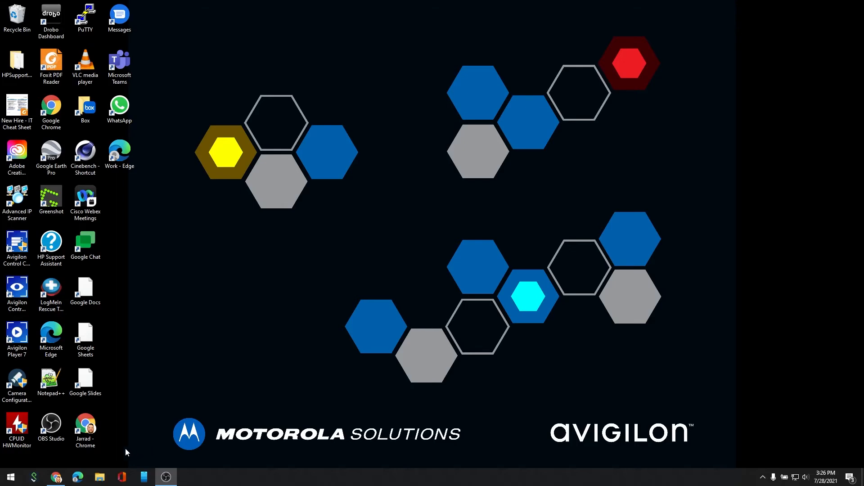
Filter the Avigilon software downloads page to the ACM 6 category.
click(56, 477)
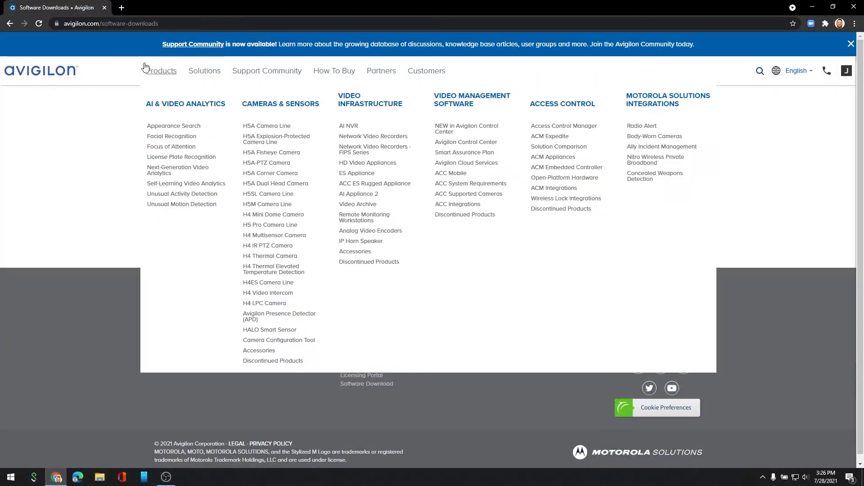
click(163, 191)
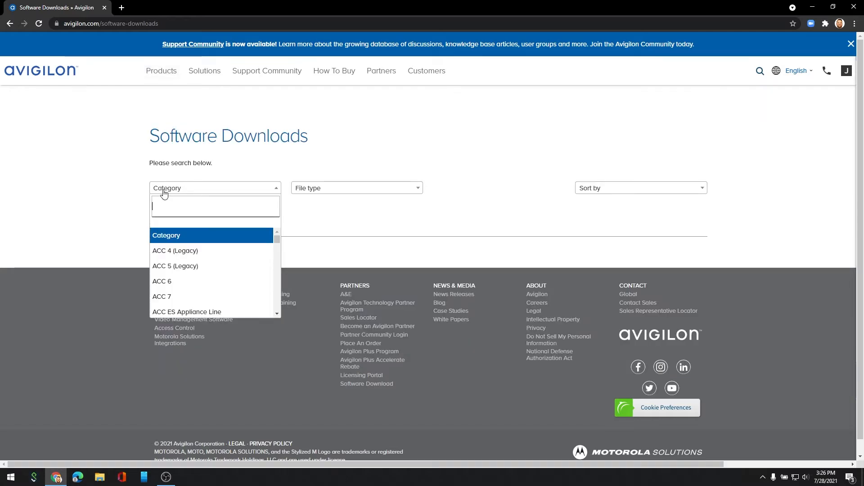
scroll(164, 270, down, 3)
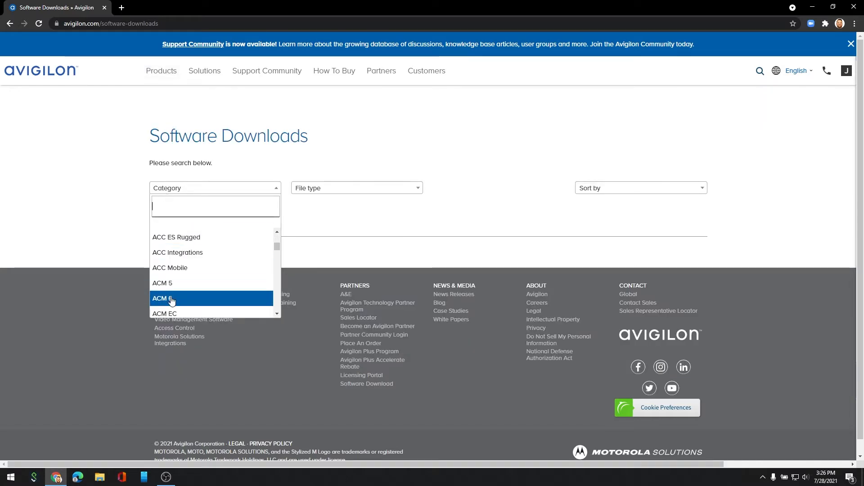
click(172, 297)
scroll(135, 279, down, 7)
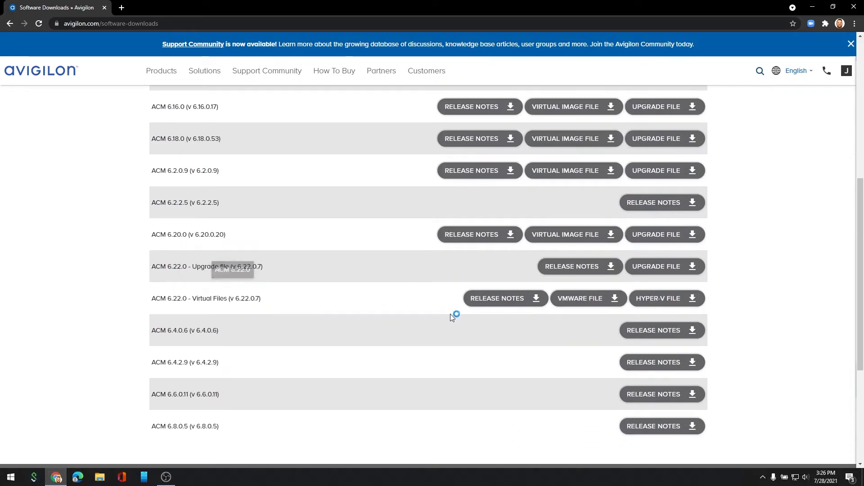
Download the ACM 6.22.0 Hyper-V file and save it into C:\ACM HyperV.
click(669, 301)
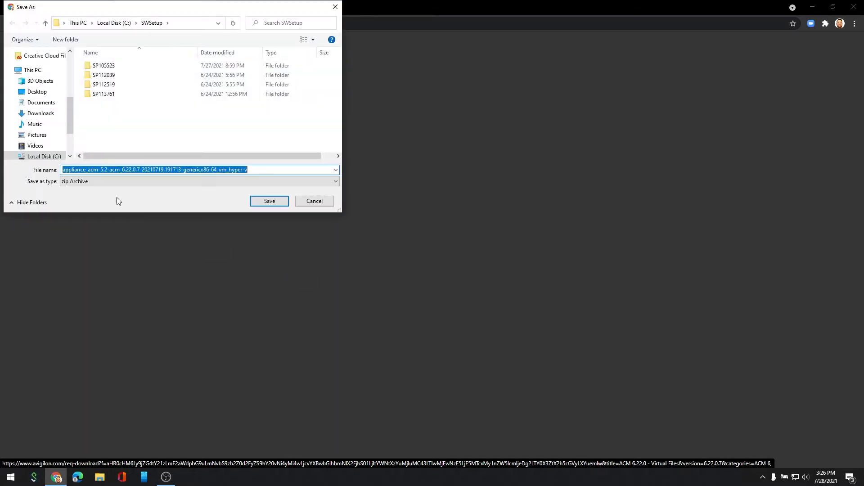
click(43, 157)
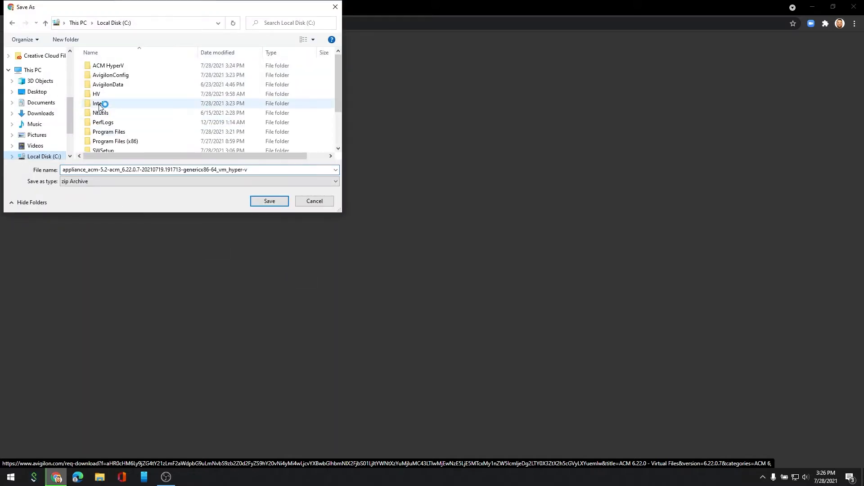
double_click(118, 67)
click(268, 201)
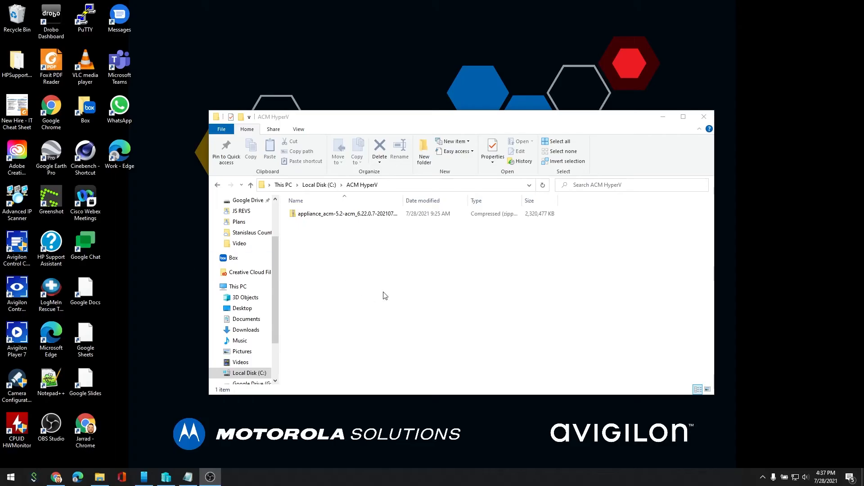
Extract all files from the downloaded zip to C:\ACM HyperV\ACMHV.
right_click(365, 215)
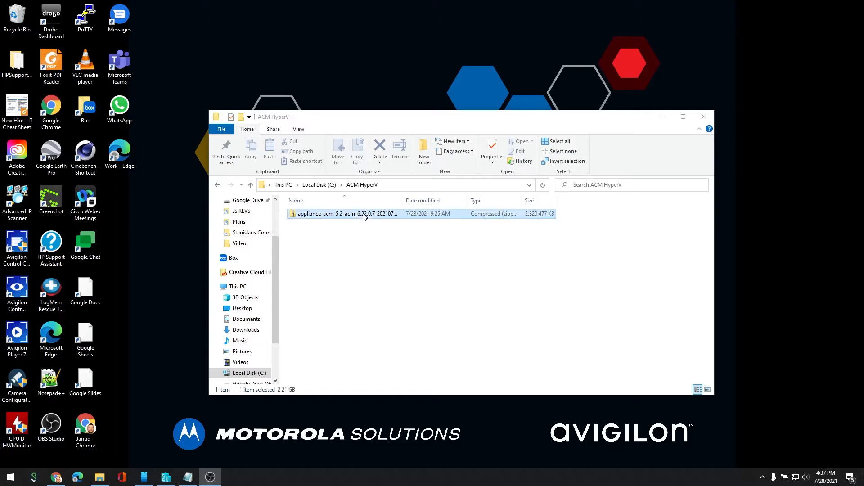
click(390, 253)
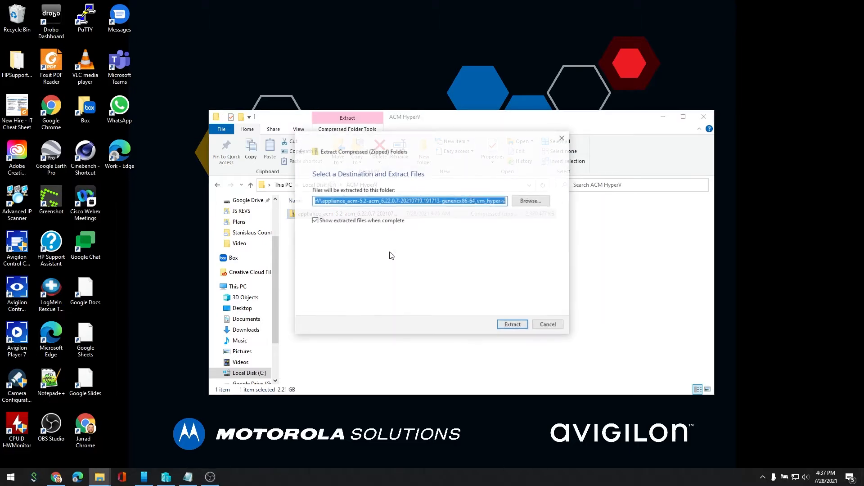
click(451, 201)
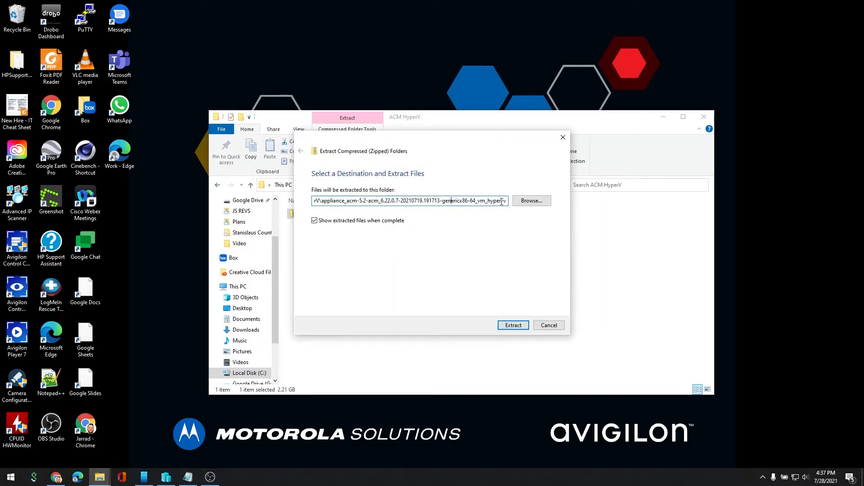
drag(505, 200, 359, 200)
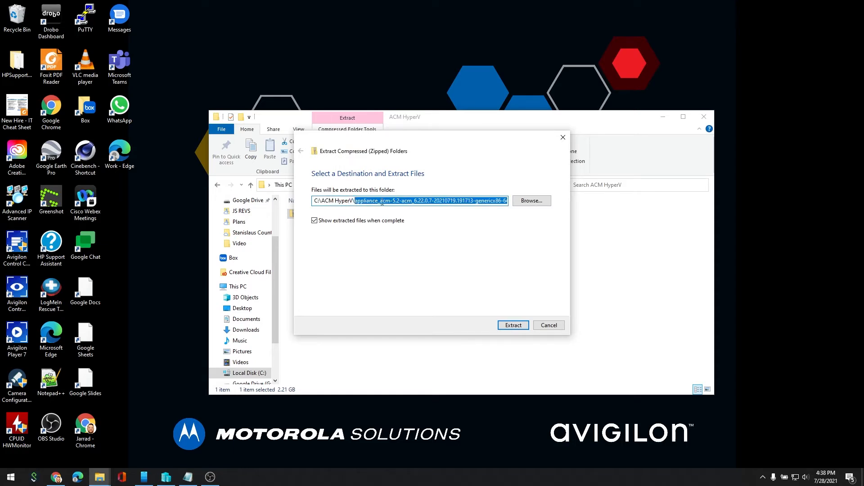
text(ACM HyperV\ACMHV)
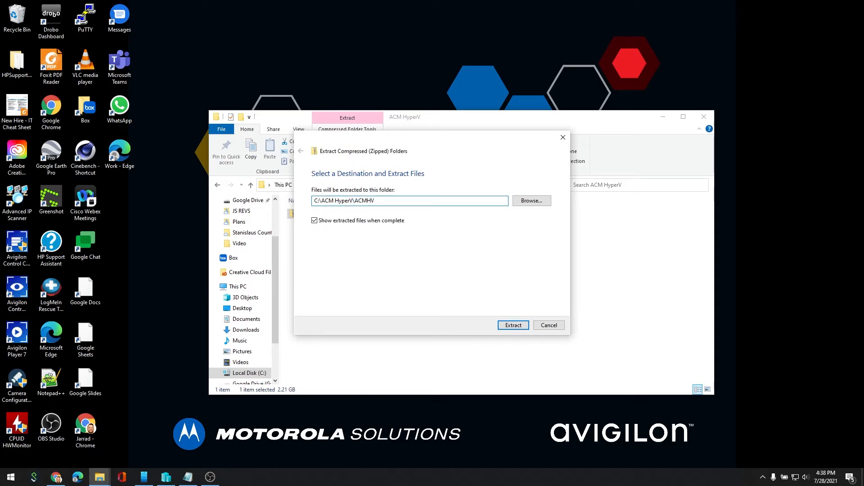
click(514, 325)
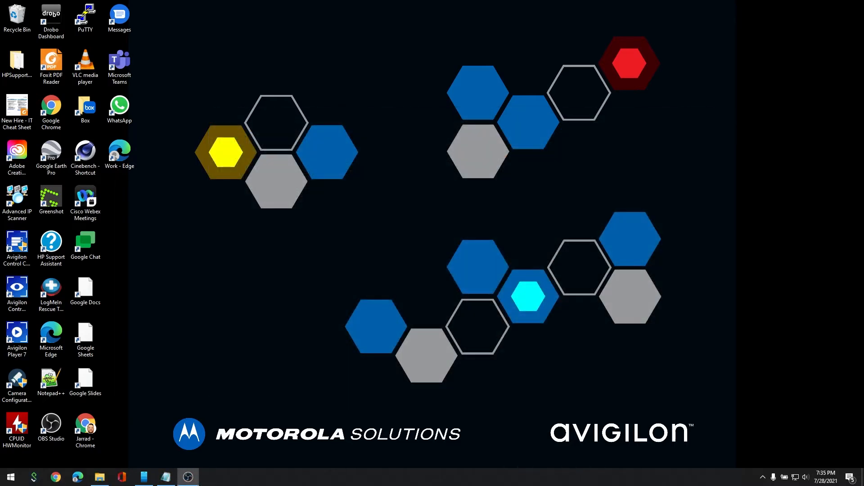
Open the vEthernet (Default Switch) adapter's properties from Network & Internet settings.
right_click(783, 478)
click(784, 469)
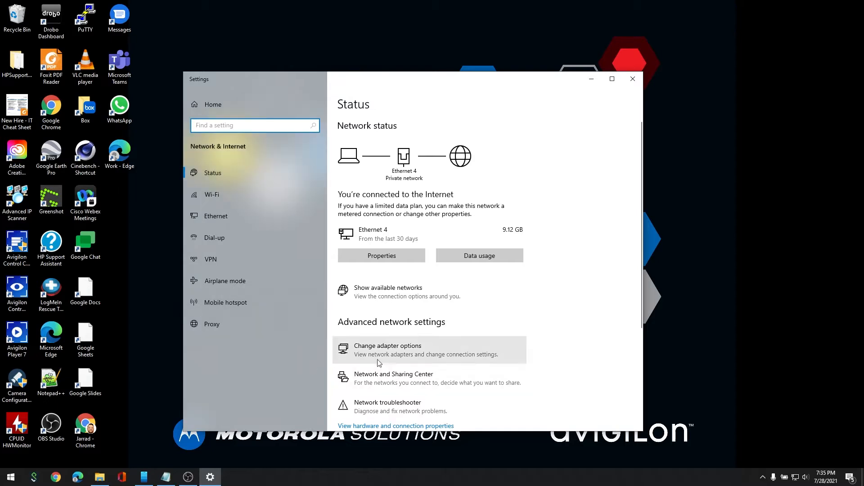
click(379, 354)
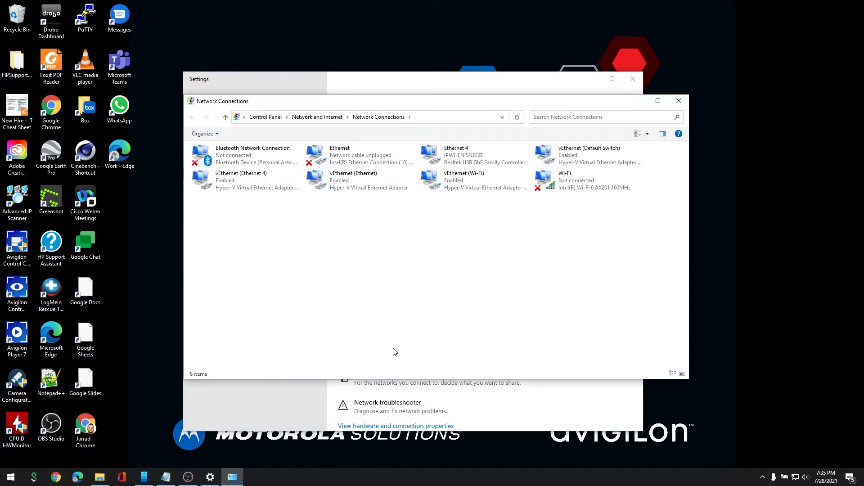
click(574, 156)
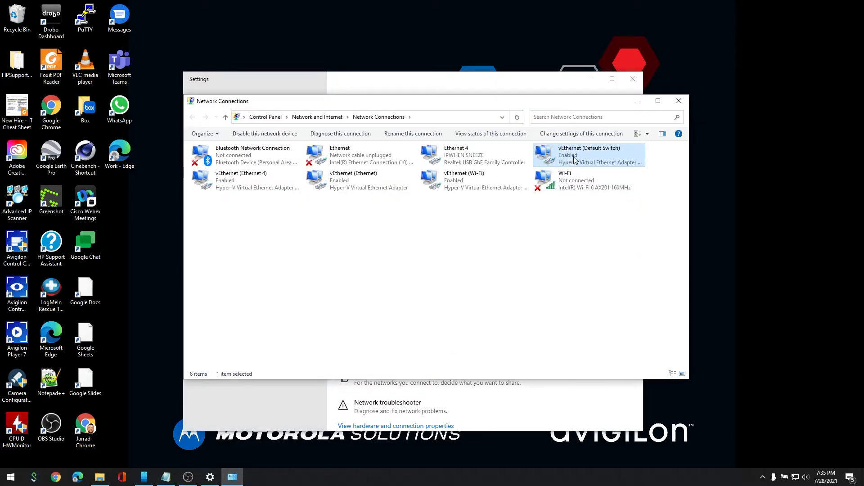
right_click(574, 157)
click(599, 242)
Set its IPv4 address to 192.168.1.25 with mask 255.255.255.0, then close the network windows.
click(284, 252)
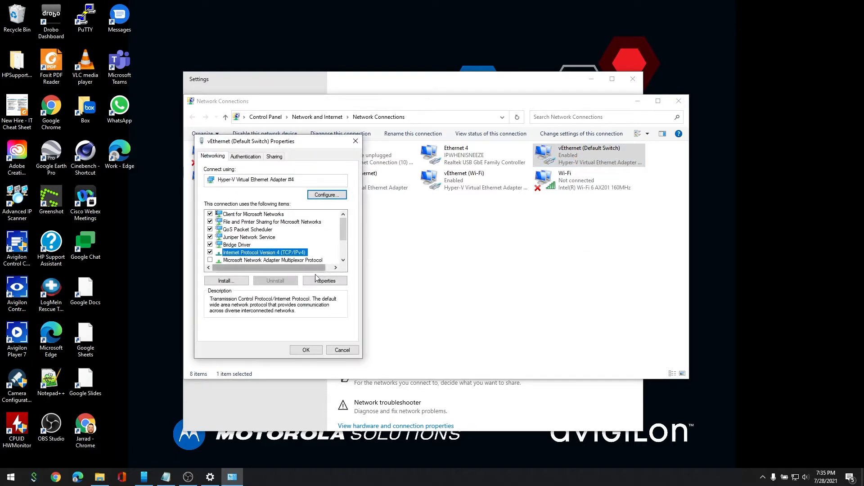
click(323, 281)
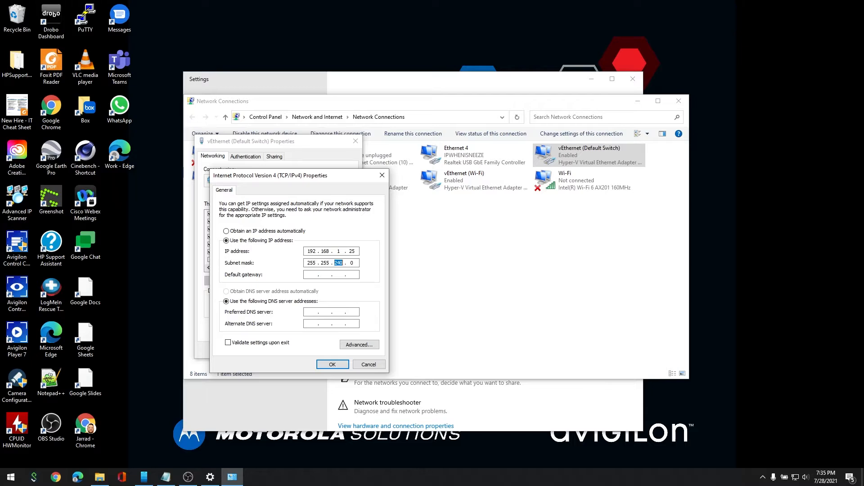
click(333, 365)
click(309, 353)
click(407, 300)
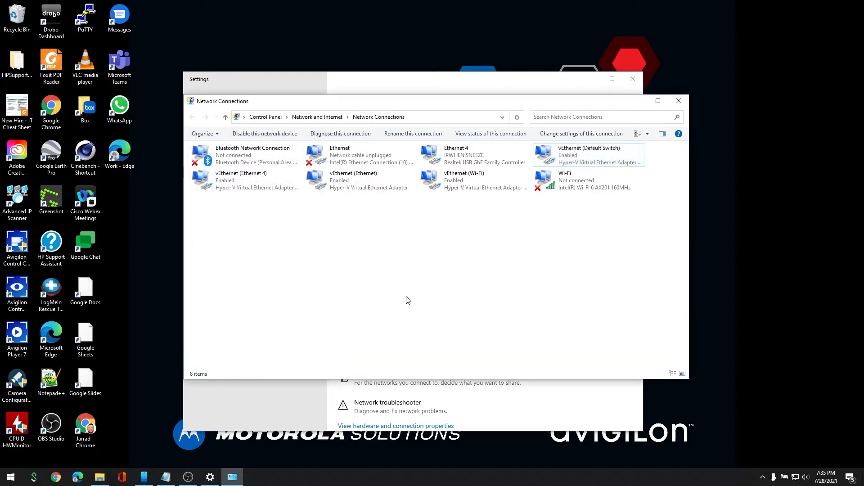
click(675, 103)
click(633, 80)
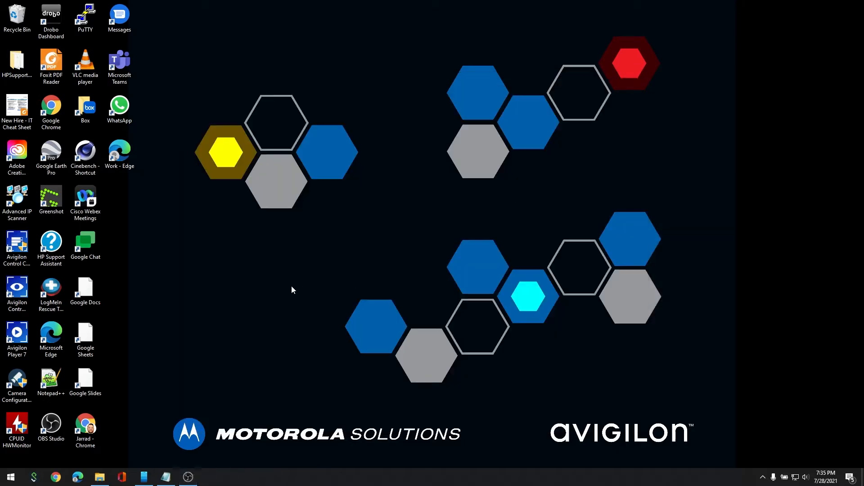
Launch Hyper-V Manager from Windows search.
key(super)
text(hyper)
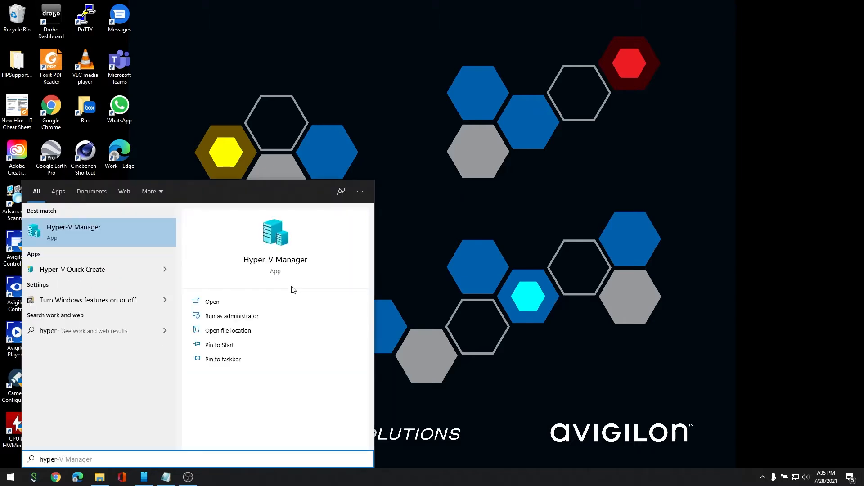
click(105, 229)
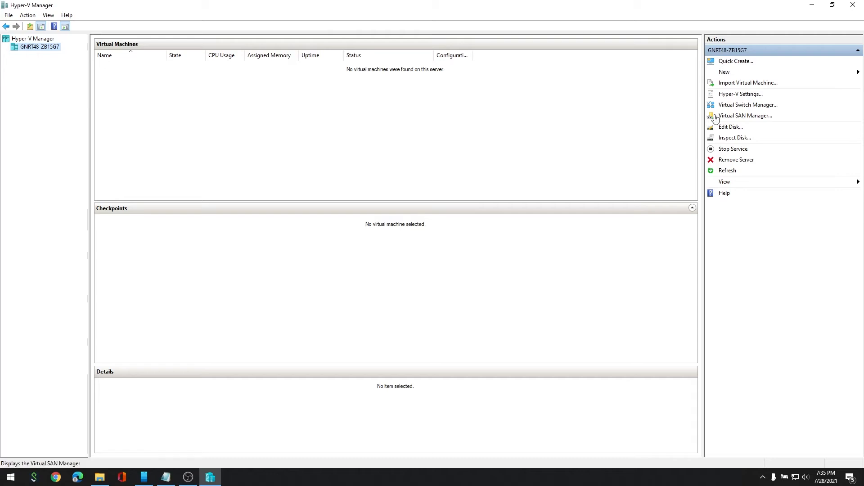
Create external switch 'Bridge To LAN' on the Realtek USB GbE Family Controller, accepting the disruption warning.
click(730, 106)
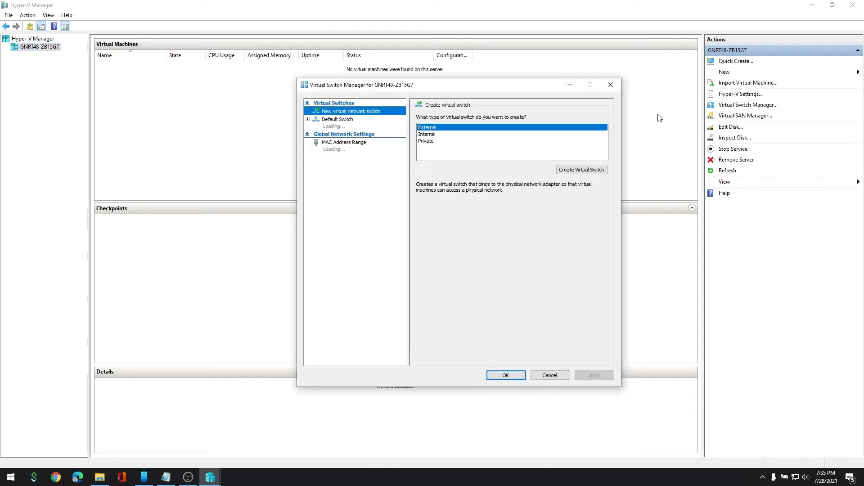
click(571, 171)
text(Bridge)
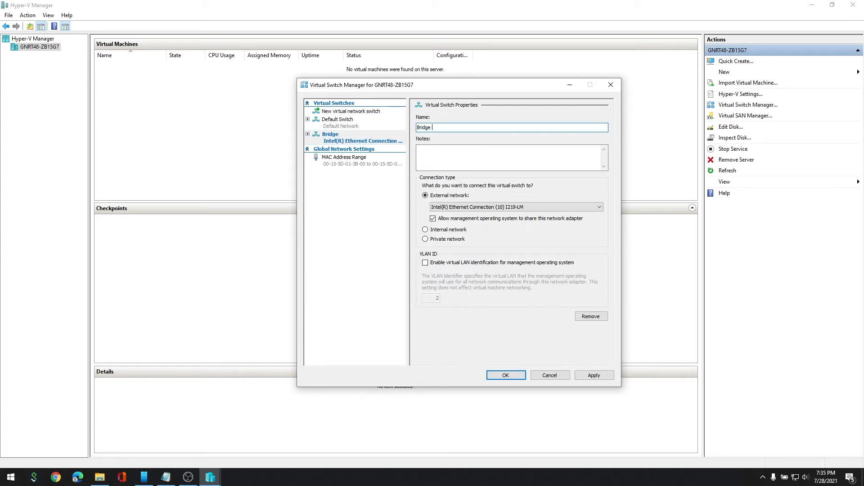
text( To LAN)
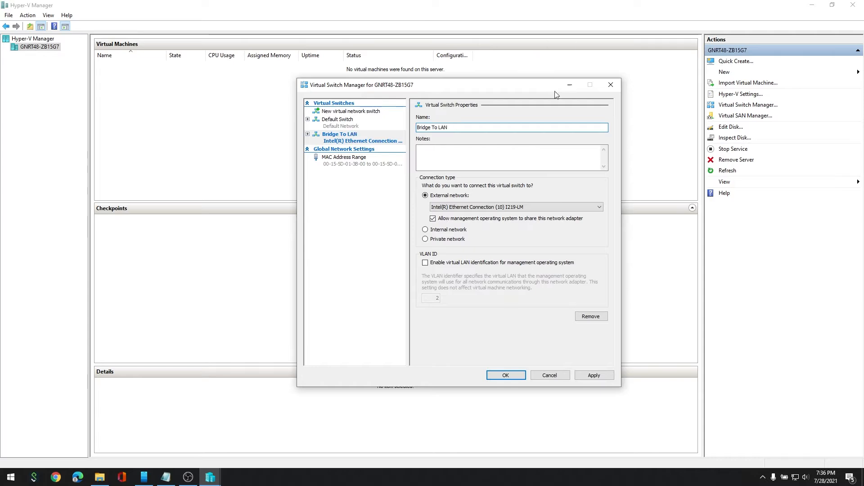
click(506, 207)
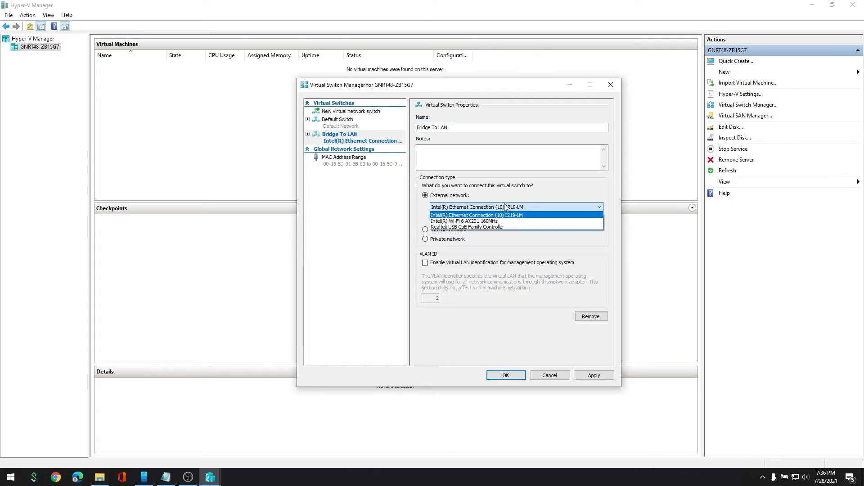
click(486, 227)
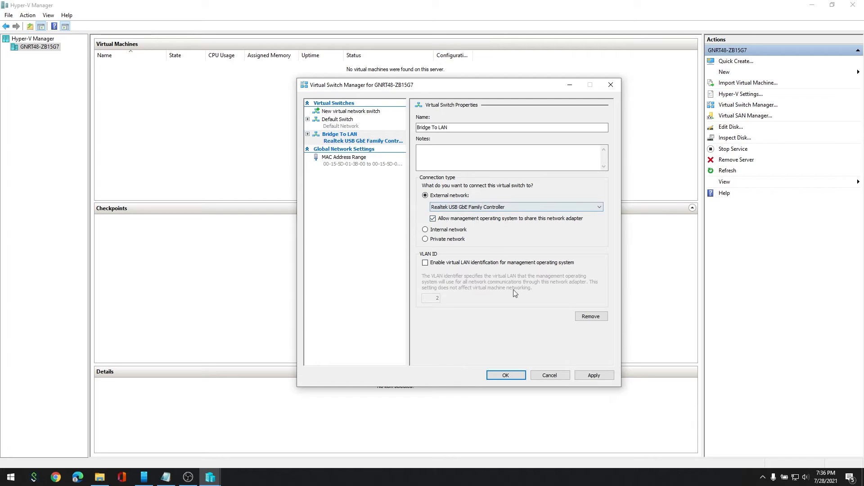
click(506, 376)
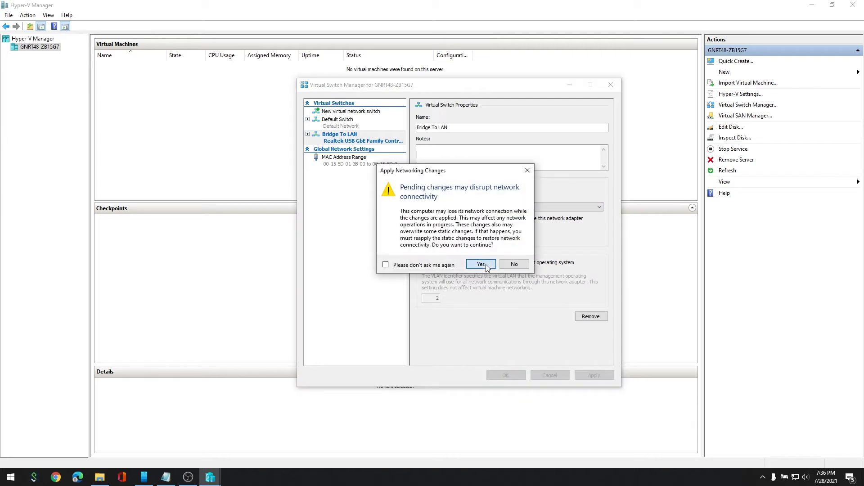
click(482, 266)
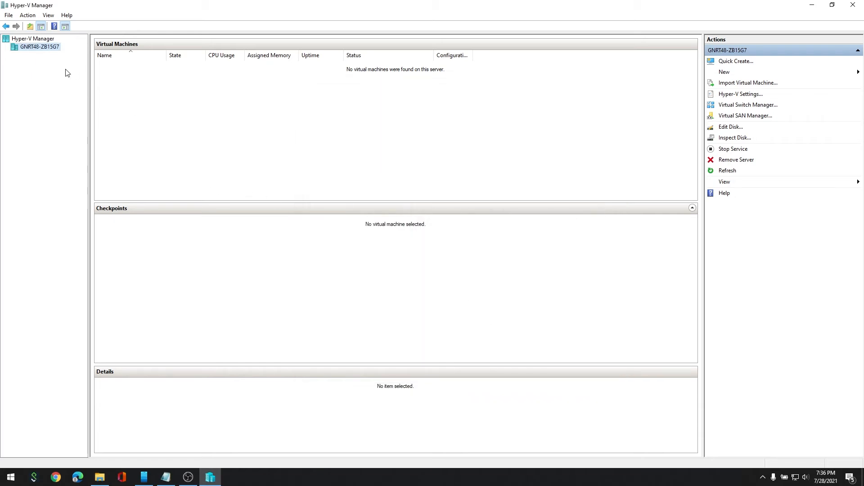
Start the Import Virtual Machine wizard and choose C:\ACM HyperV\ACMHV as the folder.
click(28, 16)
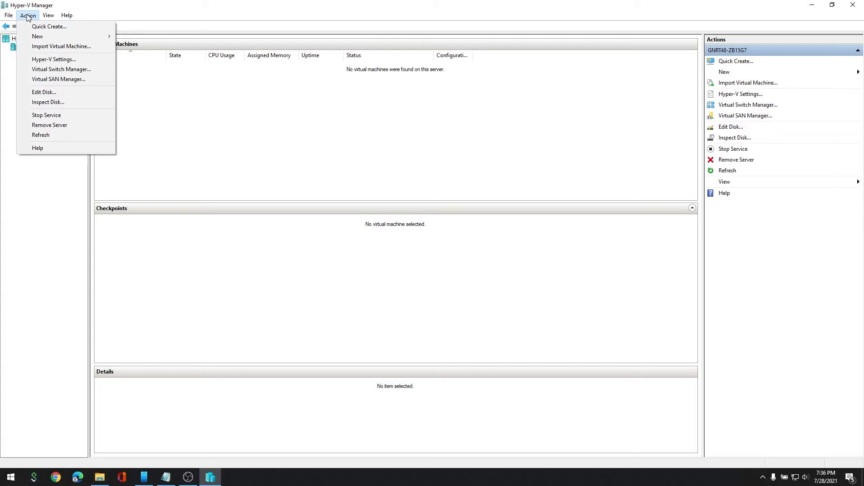
click(42, 47)
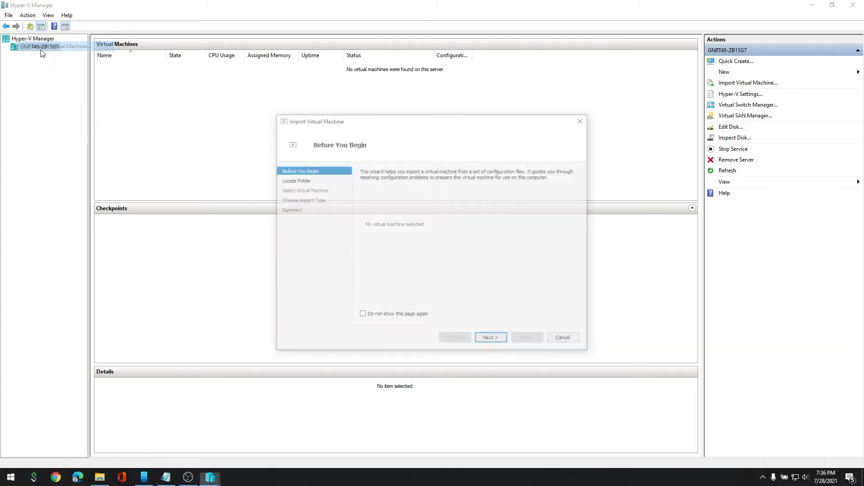
click(487, 340)
click(563, 184)
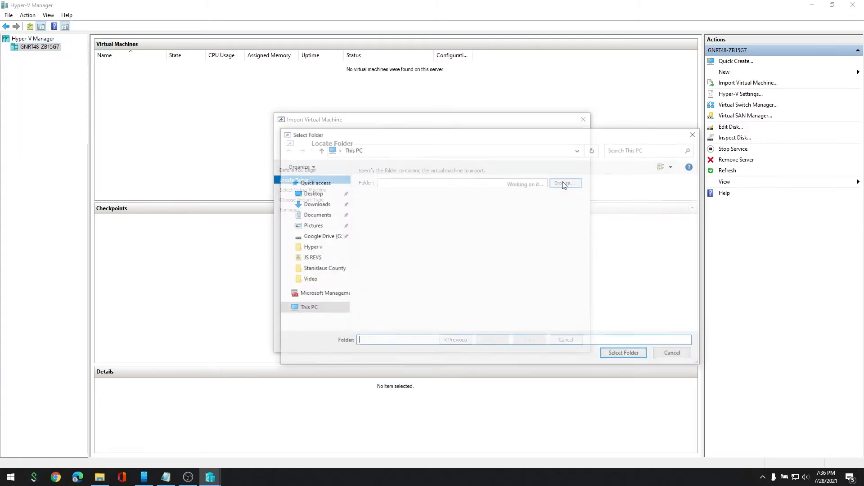
click(398, 293)
double_click(398, 293)
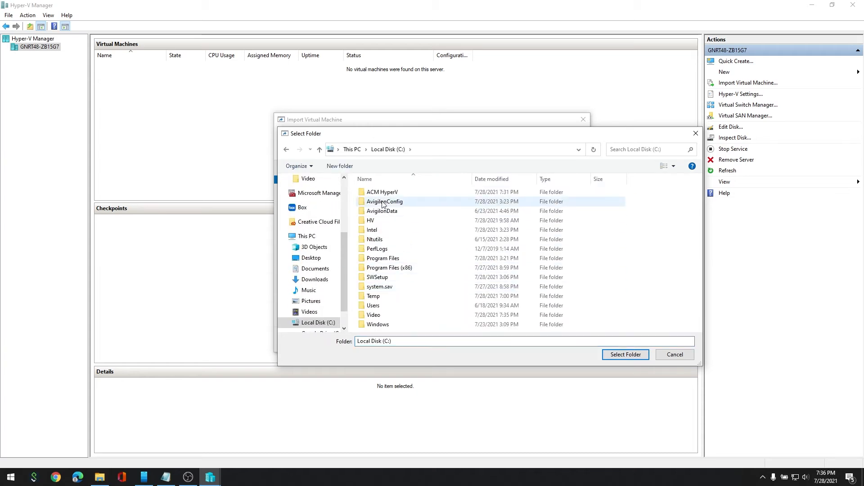
double_click(379, 193)
click(388, 192)
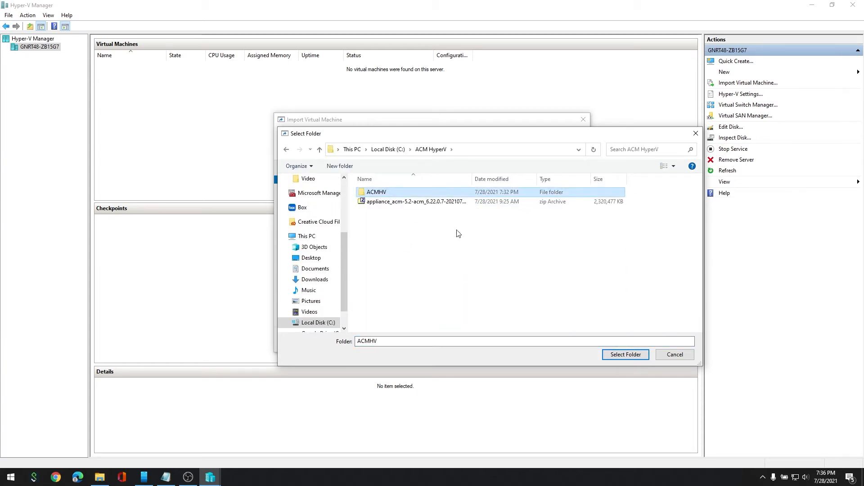
click(620, 355)
Select ACM Hyper-V, keep Register in-place, and finish the import.
click(485, 337)
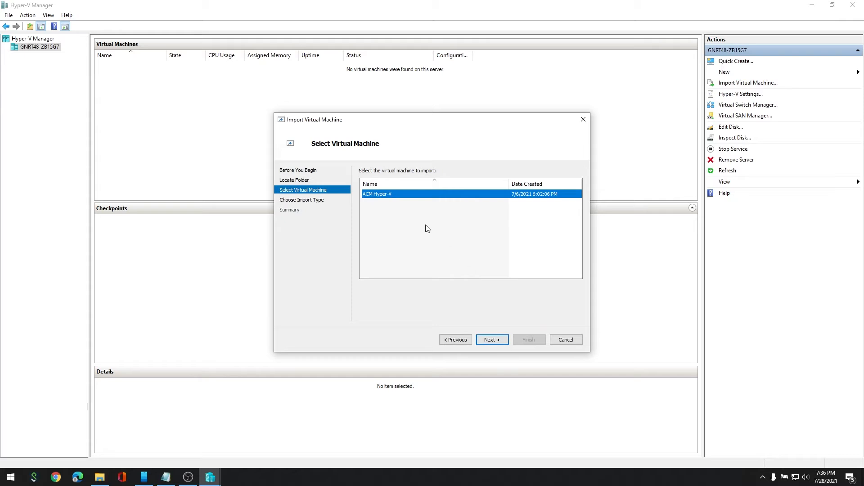
click(495, 340)
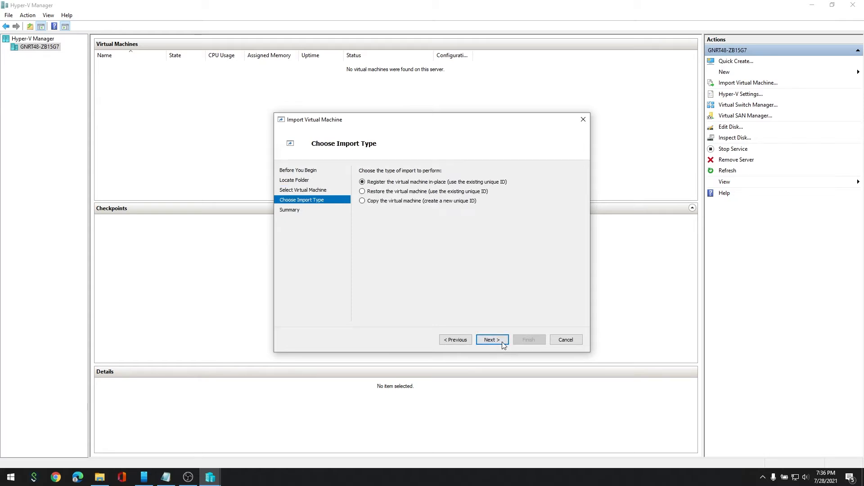
click(493, 339)
click(534, 343)
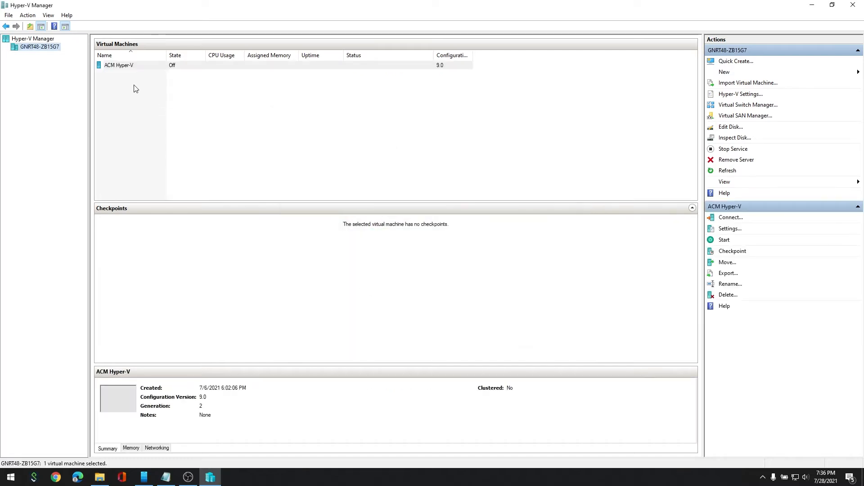
Review both network adapters in the ACM Hyper-V machine's settings and close them.
right_click(128, 68)
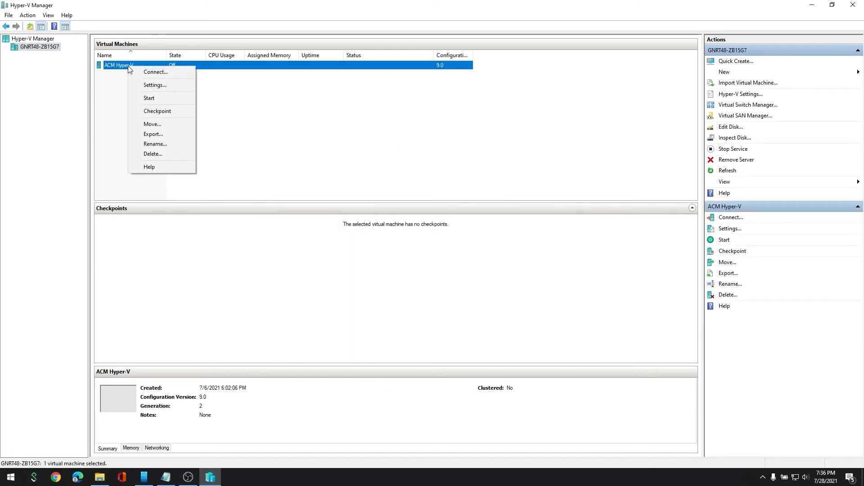
click(160, 84)
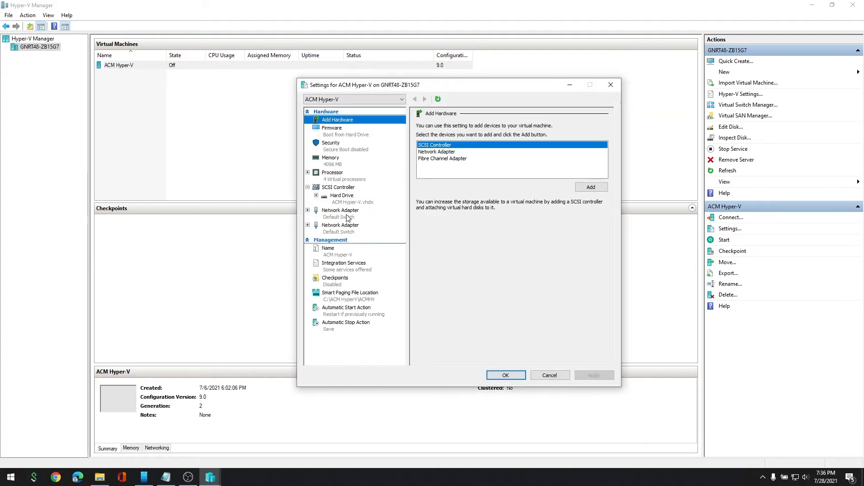
click(354, 215)
click(355, 229)
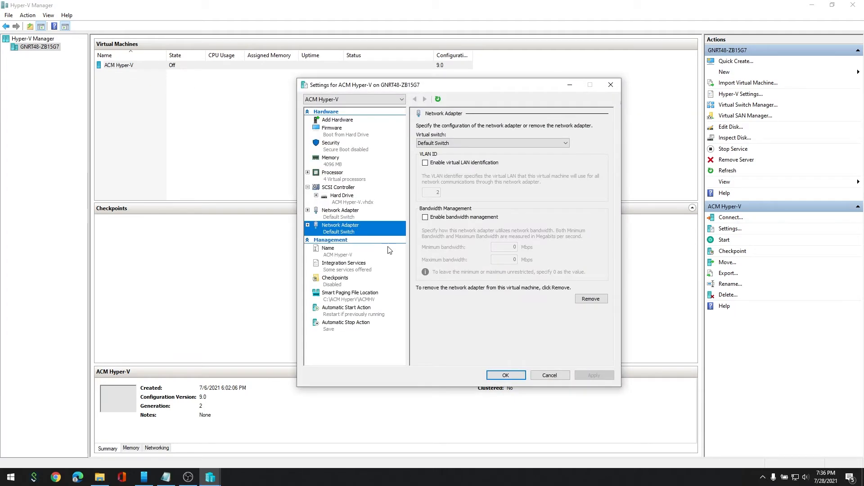
click(523, 378)
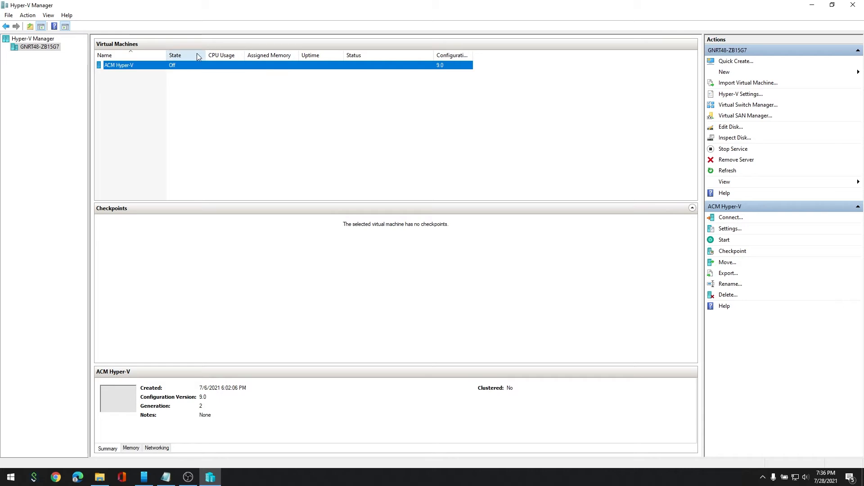
Start ACM Hyper-V, hide its console after boot, and bring up Chrome's taskbar menu.
right_click(152, 70)
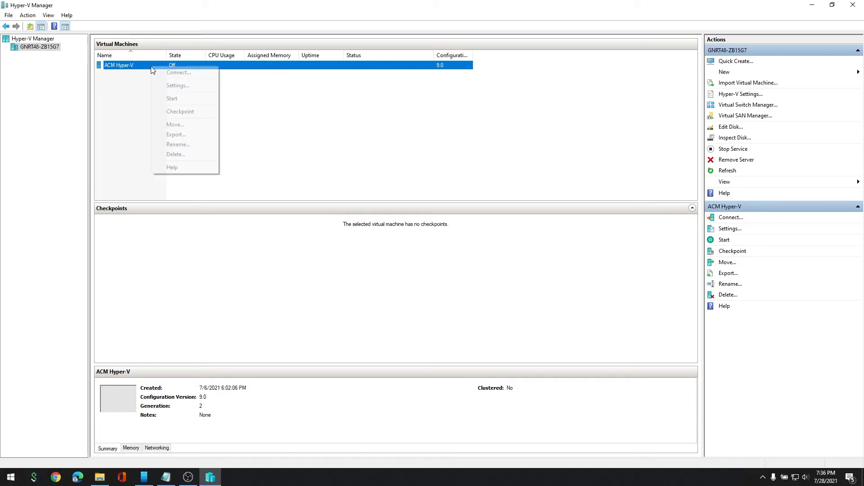
click(174, 99)
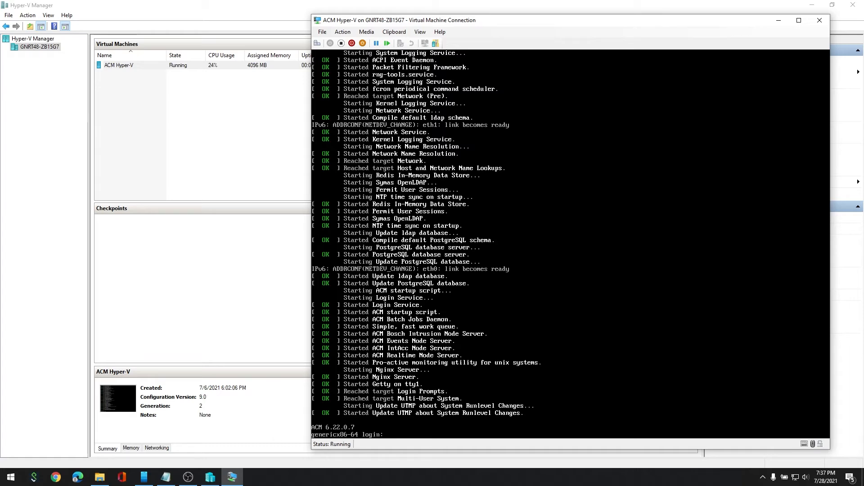
click(777, 21)
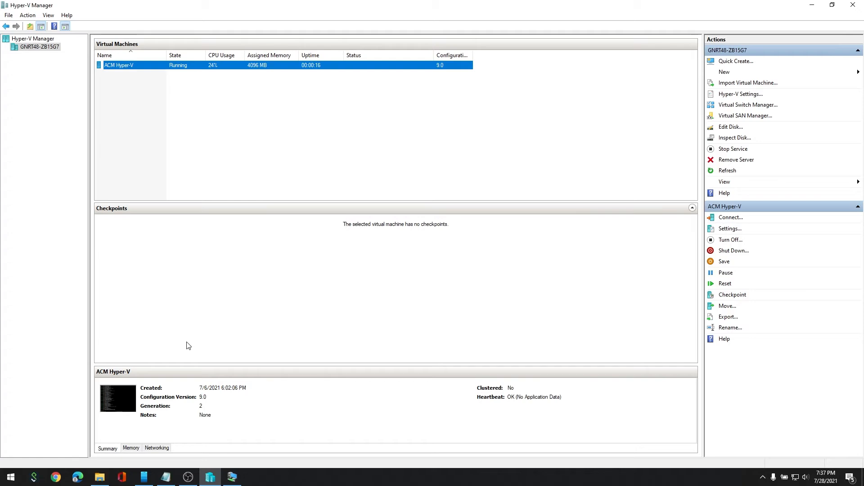
right_click(56, 477)
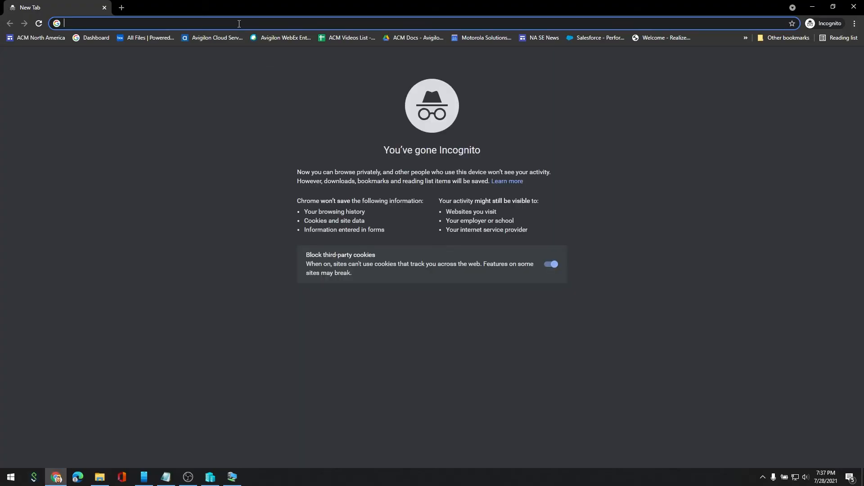
Load the appliance at 192.168.1.201, proceeding past the certificate warning.
text(192.16)
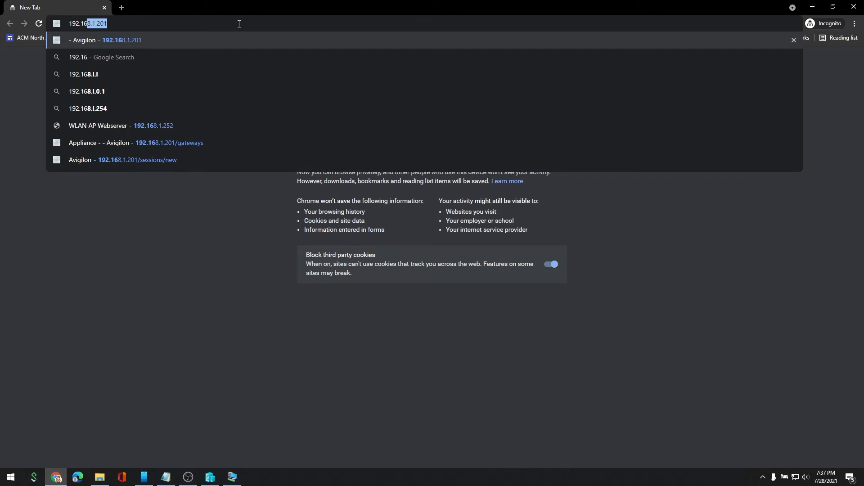
text(8.1.201)
key(Return)
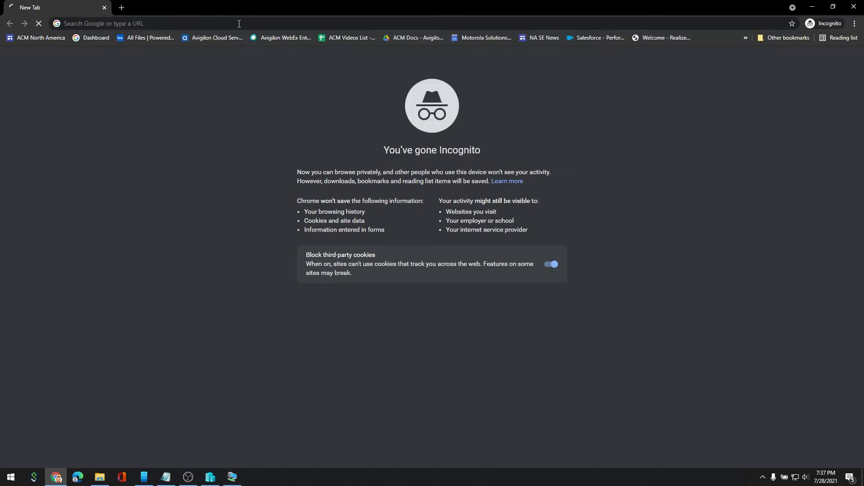
click(322, 241)
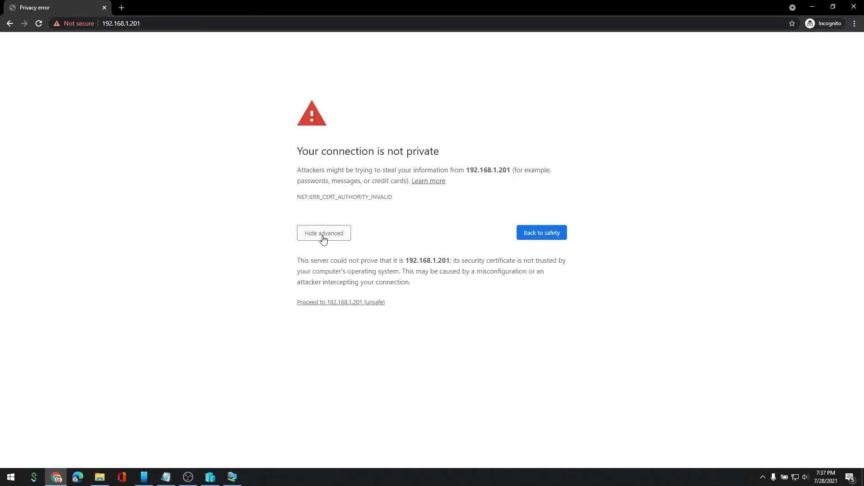
click(325, 301)
Sign in as admin with the default credentials.
click(400, 152)
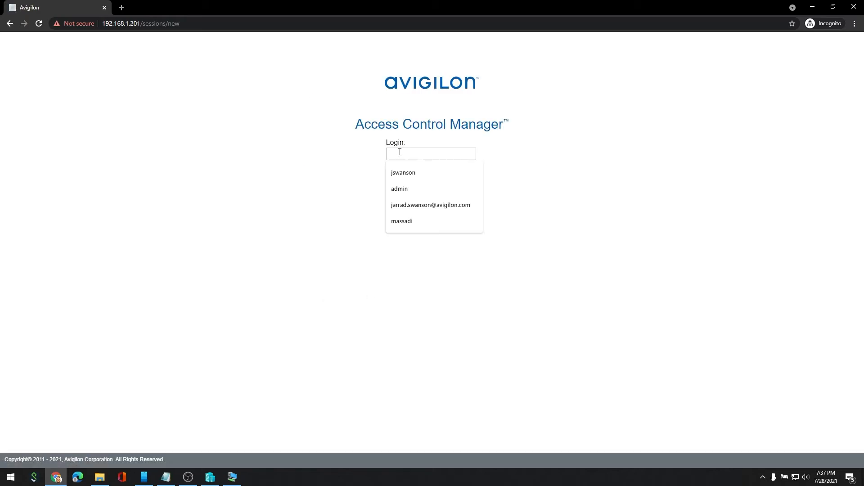
text(adm)
text(in)
key(Tab)
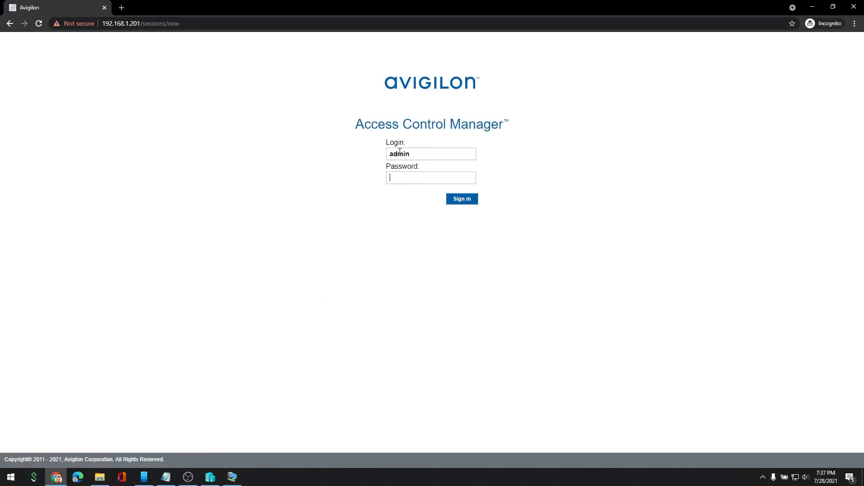
key(Return)
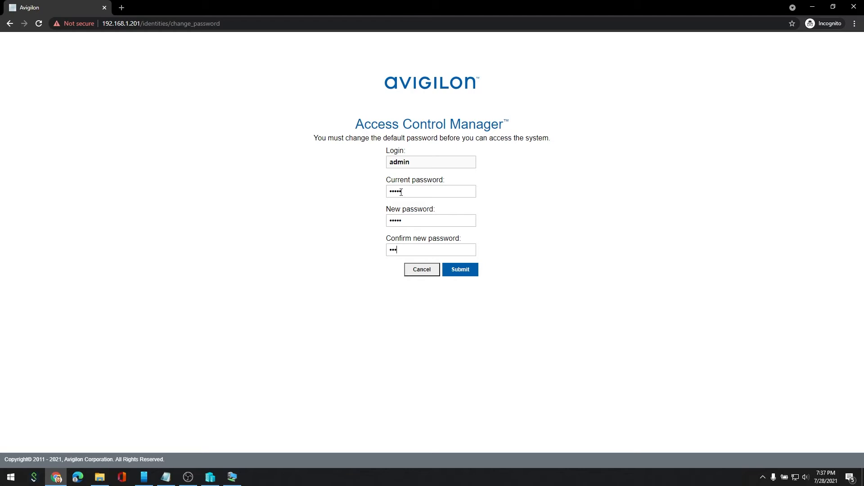
Submit the changed default password and sign in again as admin with the new password.
click(460, 270)
text(admin)
key(Tab)
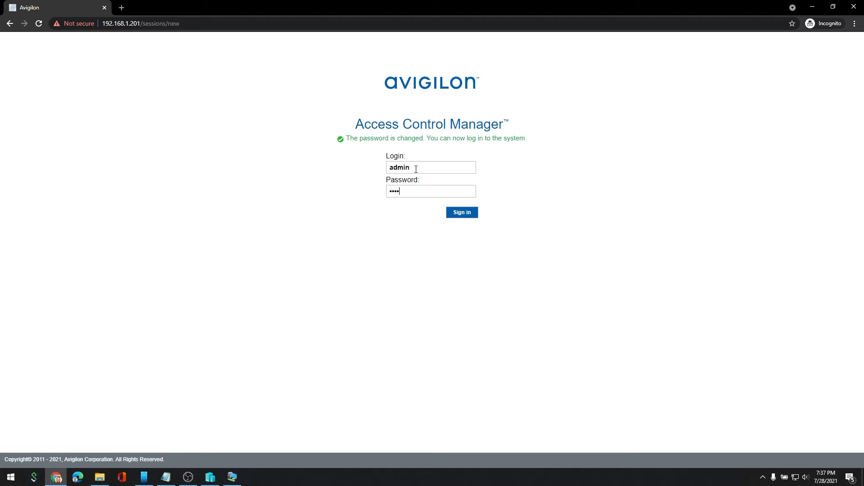
click(466, 215)
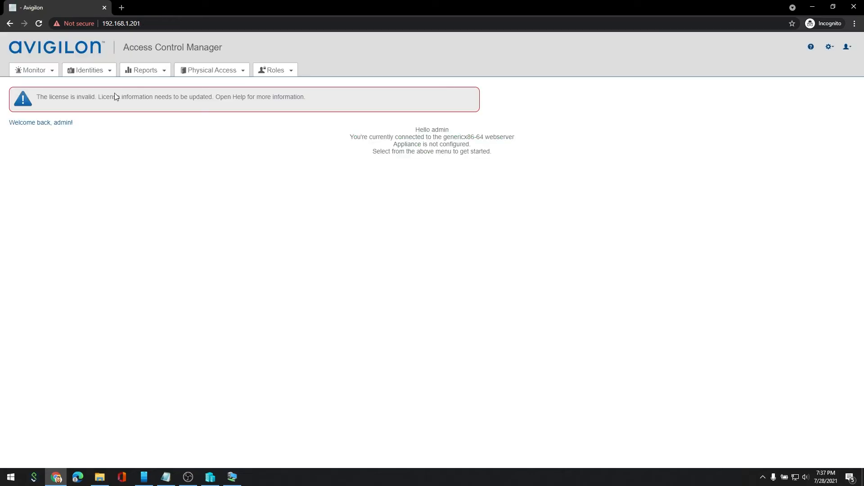
On the Appliance page, name the appliance ACMHV and set hardware type to Enterprise.
click(830, 47)
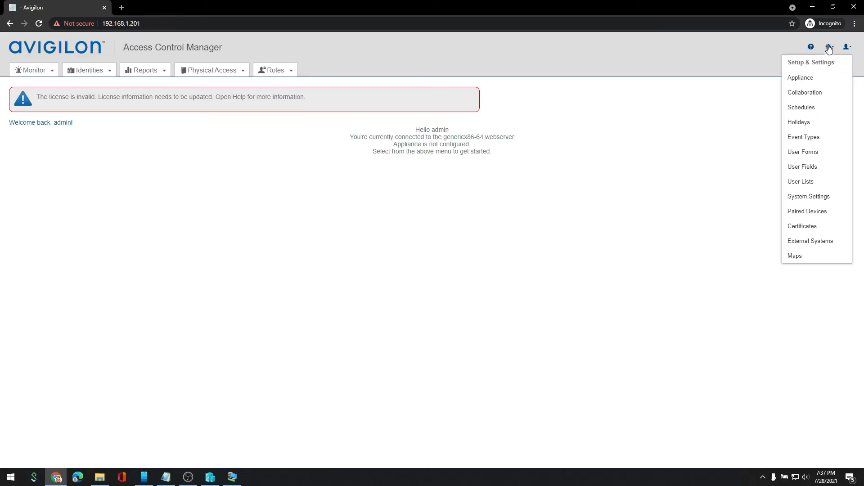
click(827, 82)
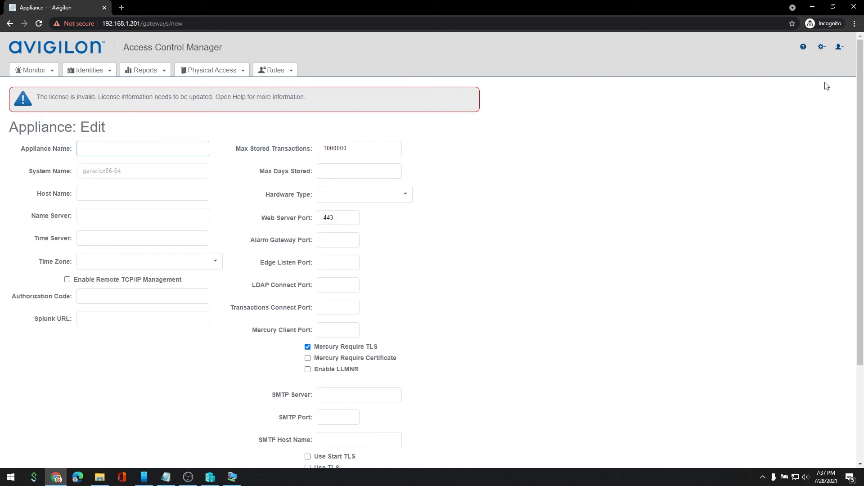
click(105, 150)
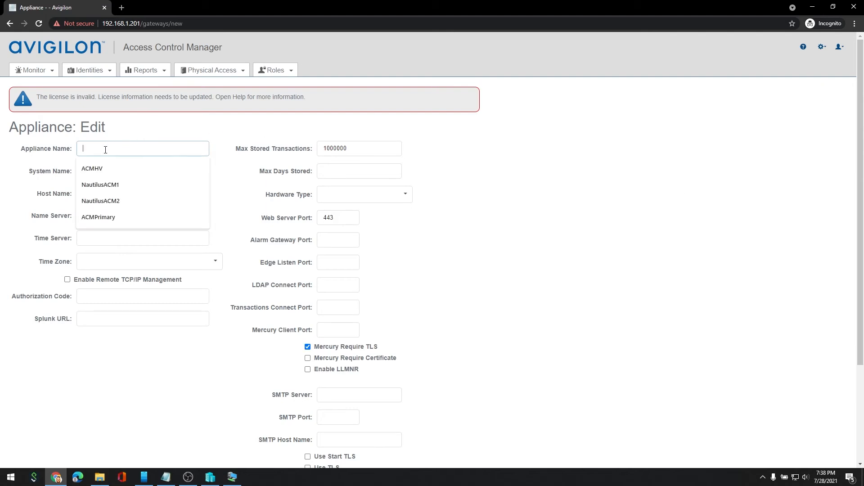
text(ACMHV1)
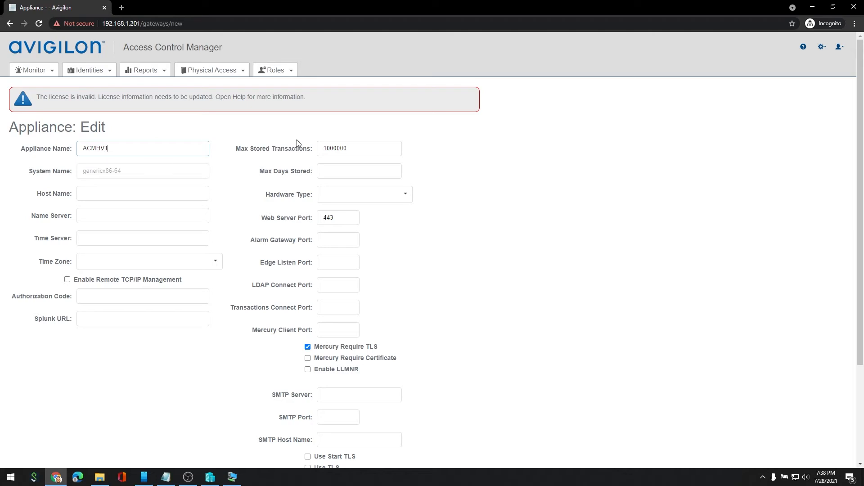
click(346, 196)
click(340, 230)
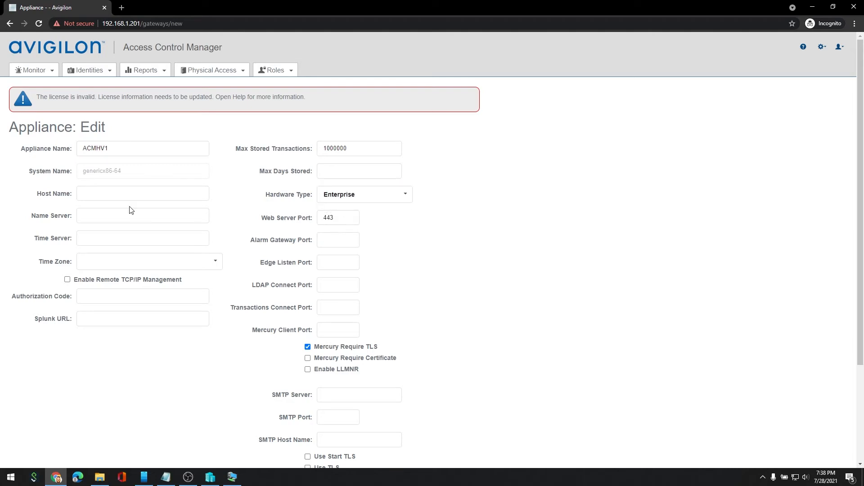
Set name server 172.16.1.1, time server 0.pool.ntp.org and time zone America - Los Angeles.
click(87, 214)
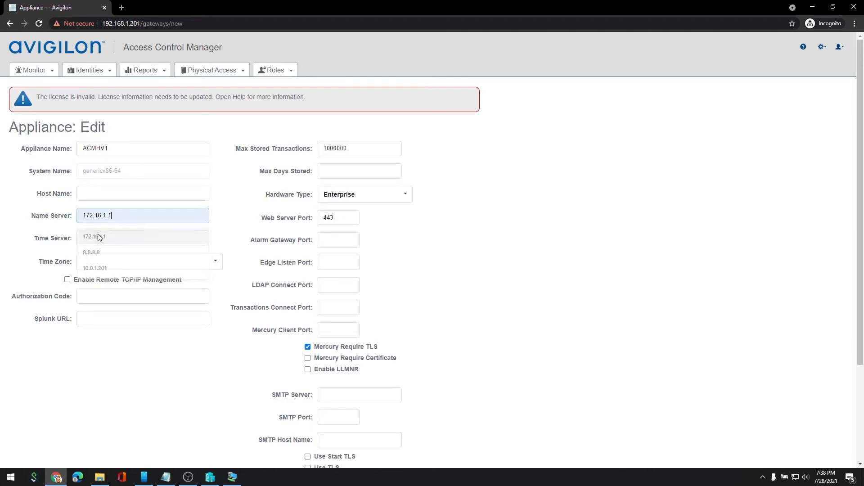
click(122, 233)
click(97, 234)
click(106, 258)
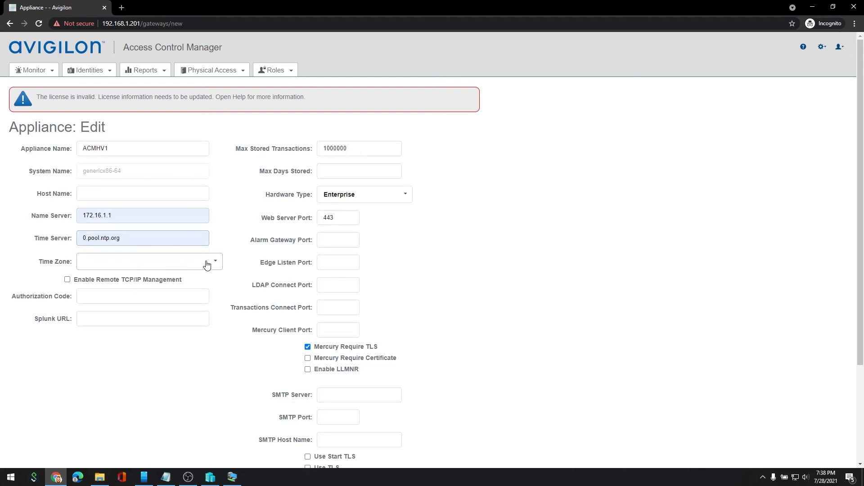
click(122, 263)
scroll(128, 333, down, 3)
scroll(129, 343, down, 4)
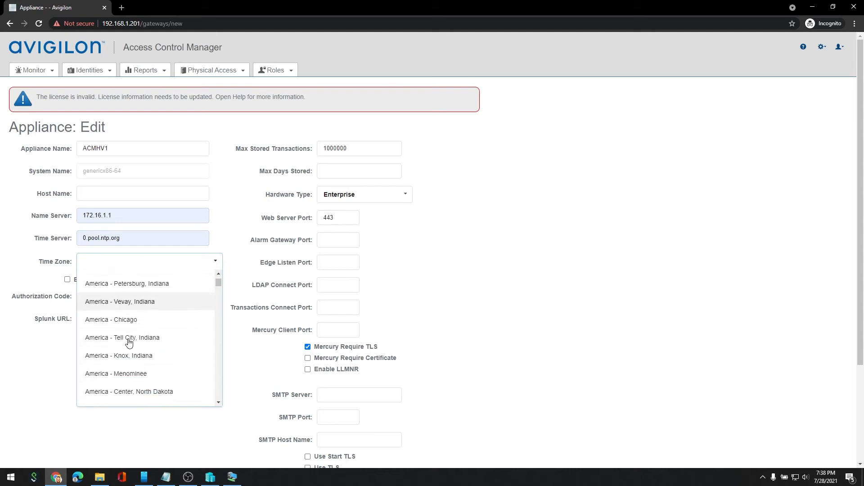
click(137, 373)
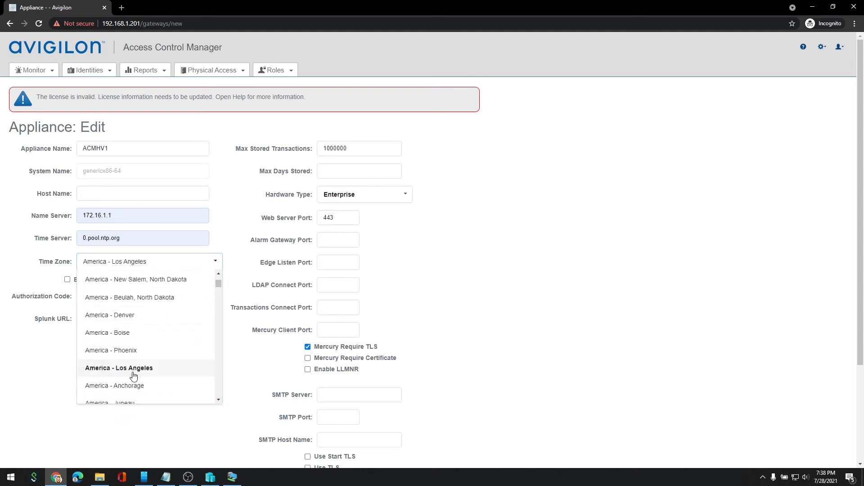
Set host name ACMHV1, acknowledge the reboot warning, and save the appliance settings.
click(107, 195)
text(ACM)
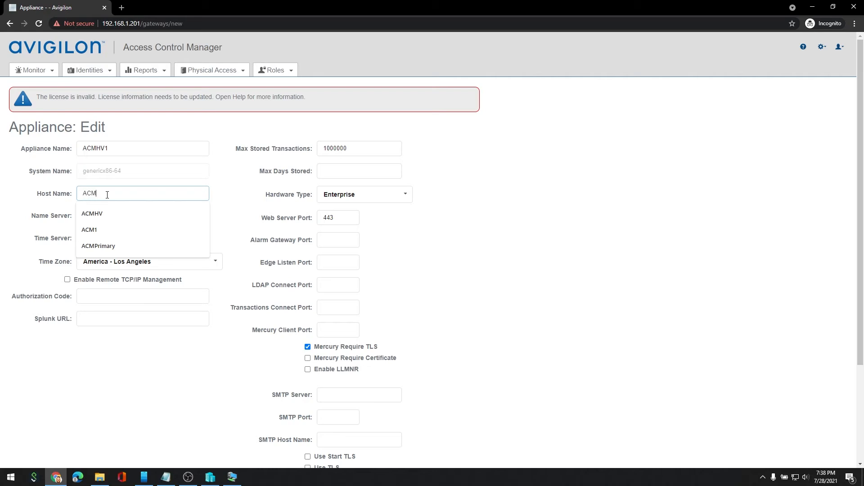
key(Down)
key(Return)
text(1)
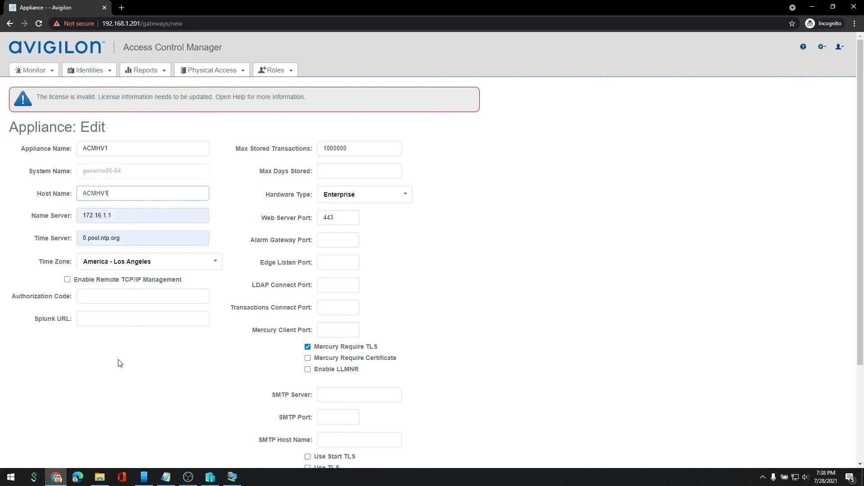
click(128, 374)
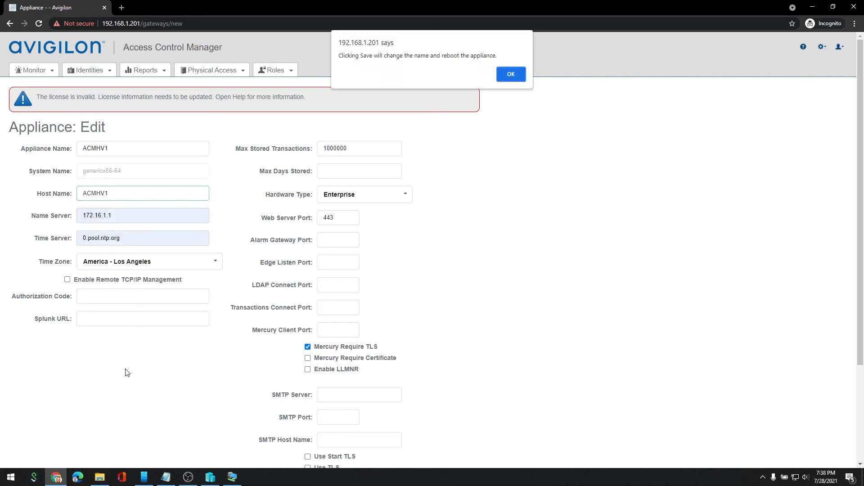
click(510, 73)
scroll(439, 232, down, 3)
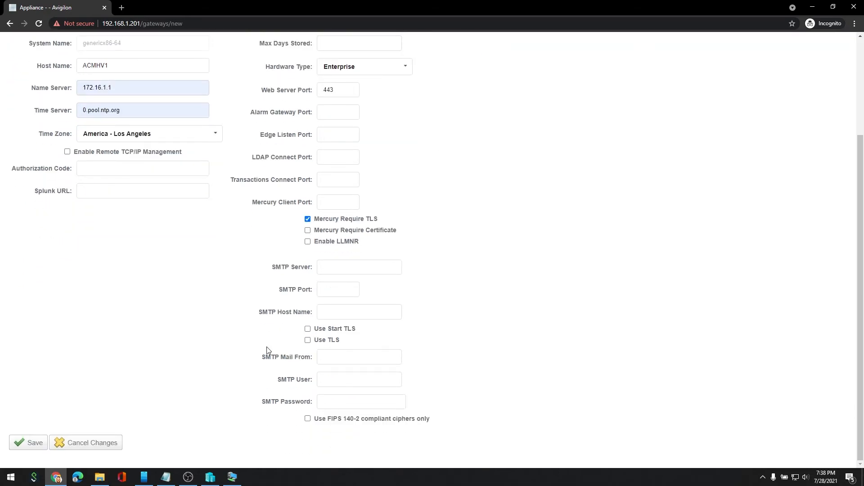
click(36, 435)
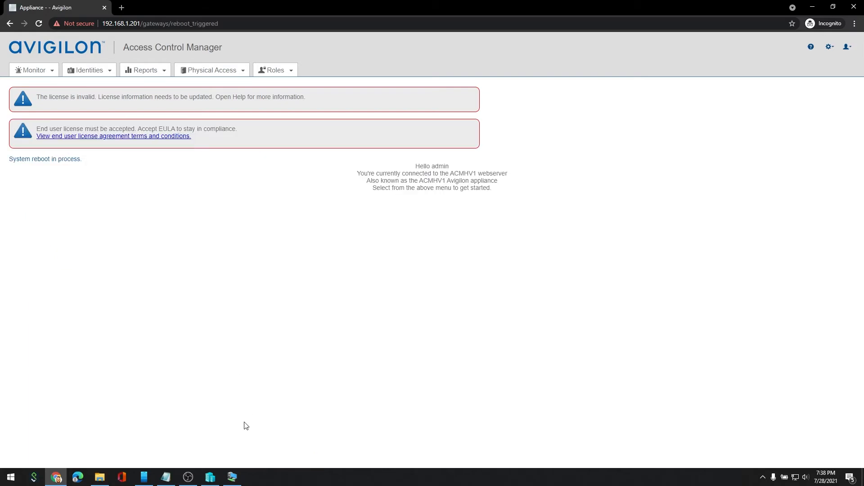
Bring up the VM Connection console to watch the appliance shut down for reboot.
click(233, 478)
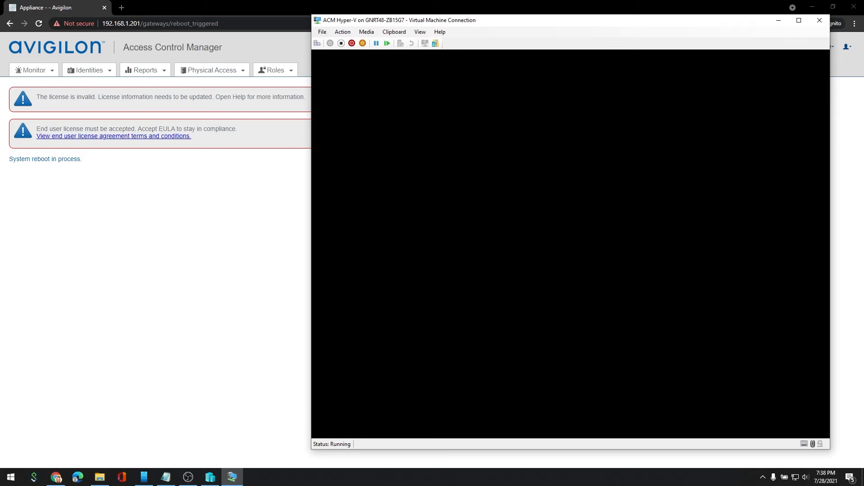
Watch the console until ACMHV1 shows its login prompt with port 1 at 192.168.1.201/24, then hide it.
click(343, 33)
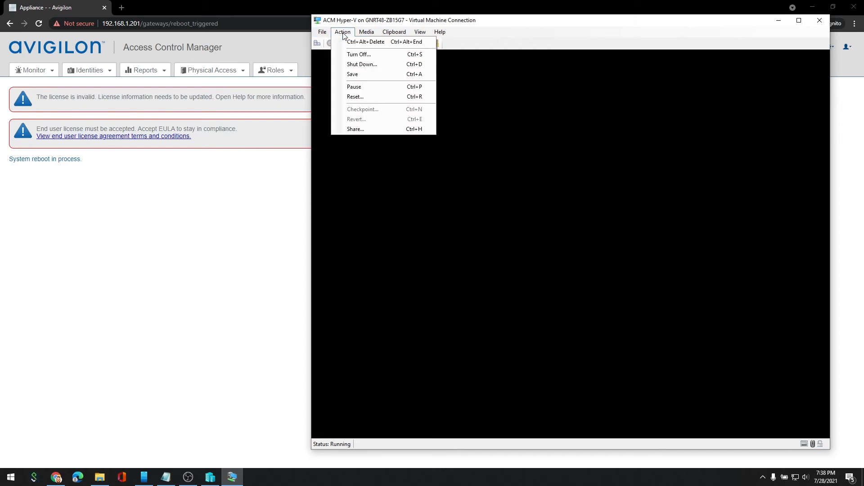
click(819, 23)
click(818, 22)
click(210, 477)
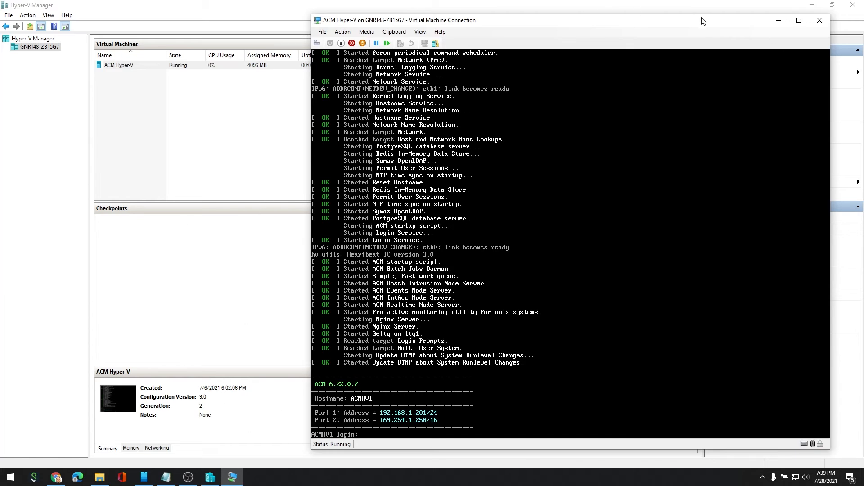
click(779, 20)
Reload the appliance's base address in the browser and accept the end user license agreement.
click(809, 6)
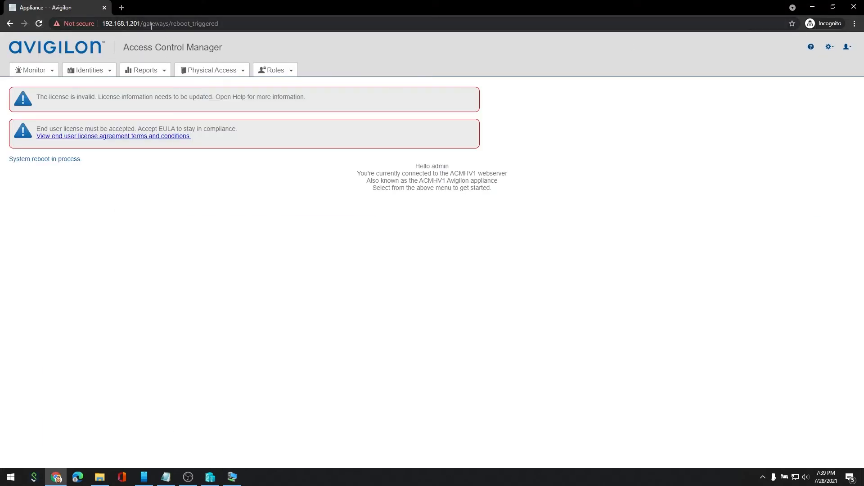
drag(144, 25, 288, 26)
key(BackSpace)
key(Return)
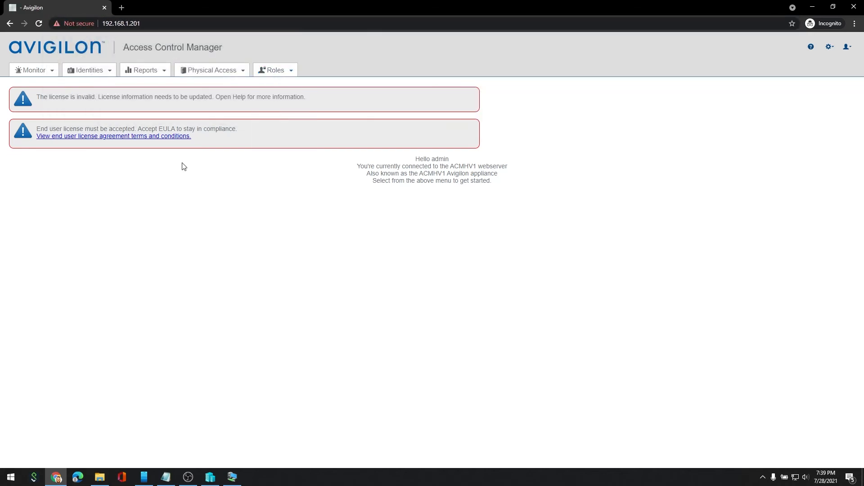
click(95, 137)
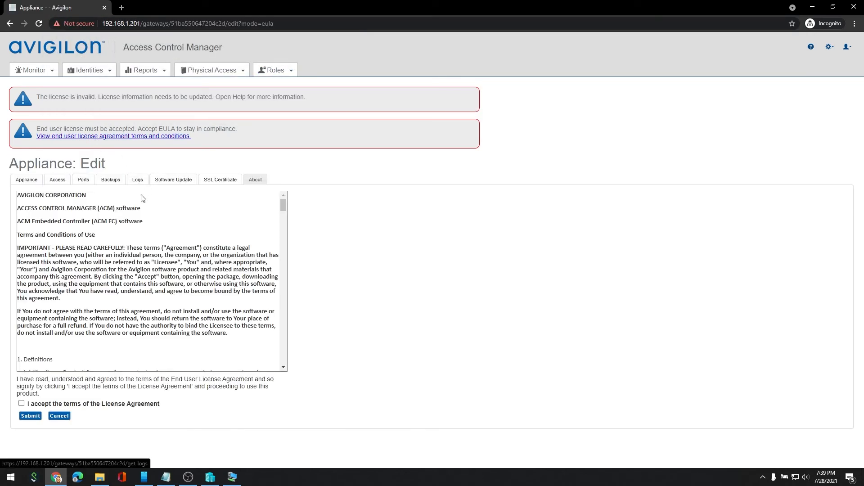
click(22, 404)
click(32, 416)
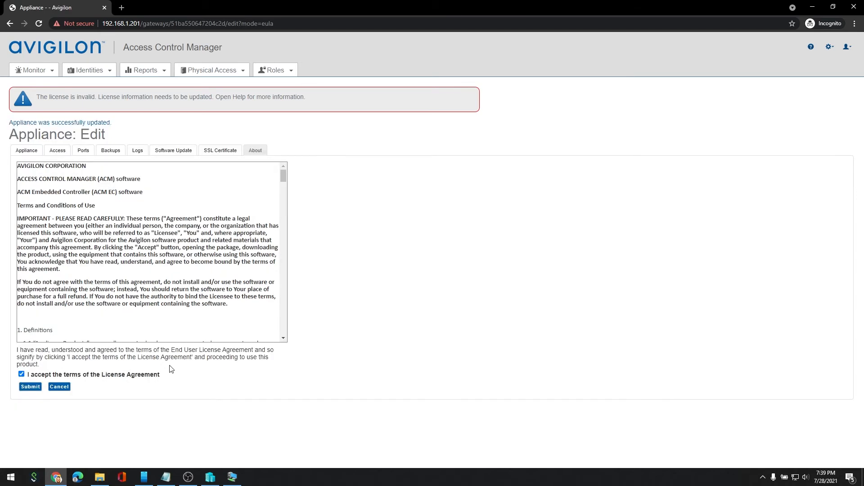
Mark Mercury Security and Avigilon as installed in the Access settings, save, and show the ports list.
click(57, 150)
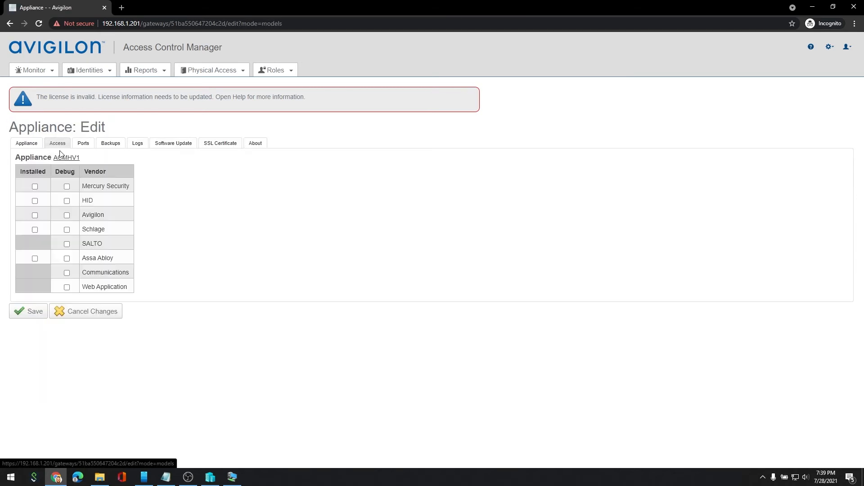
click(35, 186)
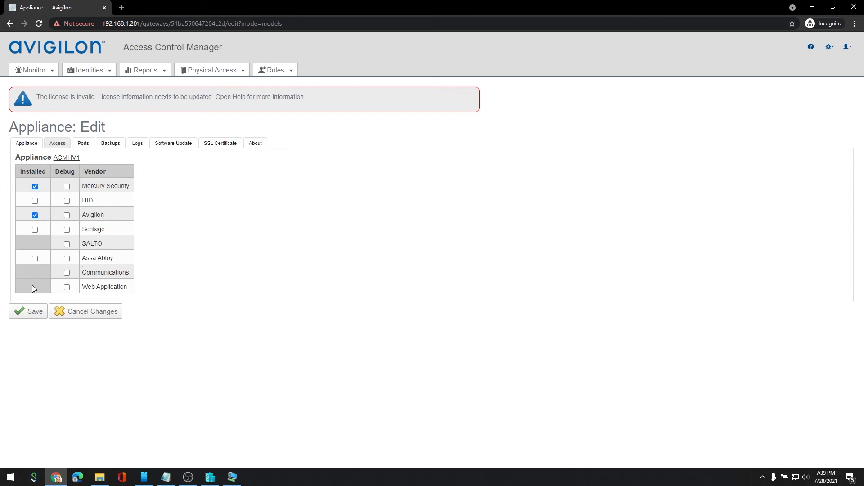
click(28, 312)
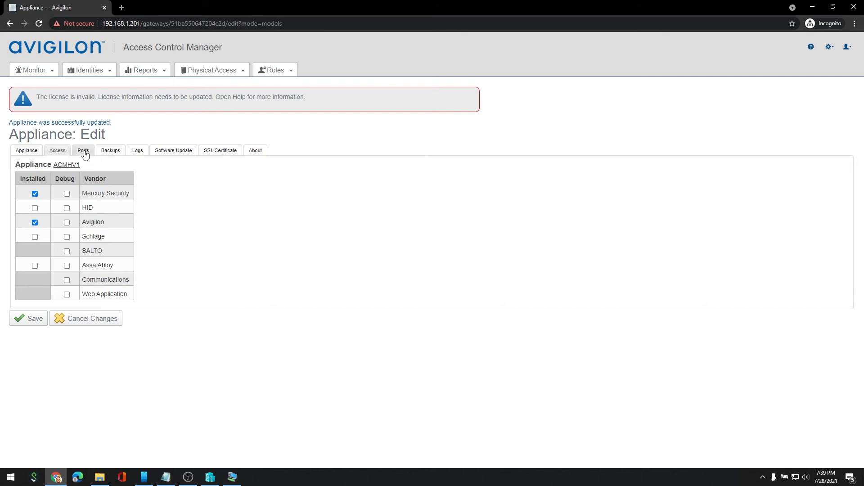
click(85, 153)
Set Port-1's IP address to 172.16.1.52 and replace the 192.168.1.1 gateway with 172.16.1.1.
click(51, 196)
drag(115, 200, 37, 200)
text(172)
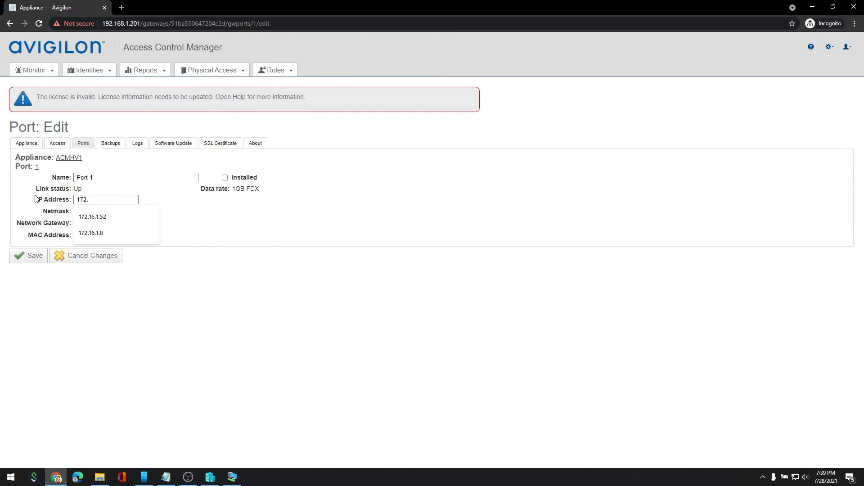
text(.16.1)
key(Down)
key(Return)
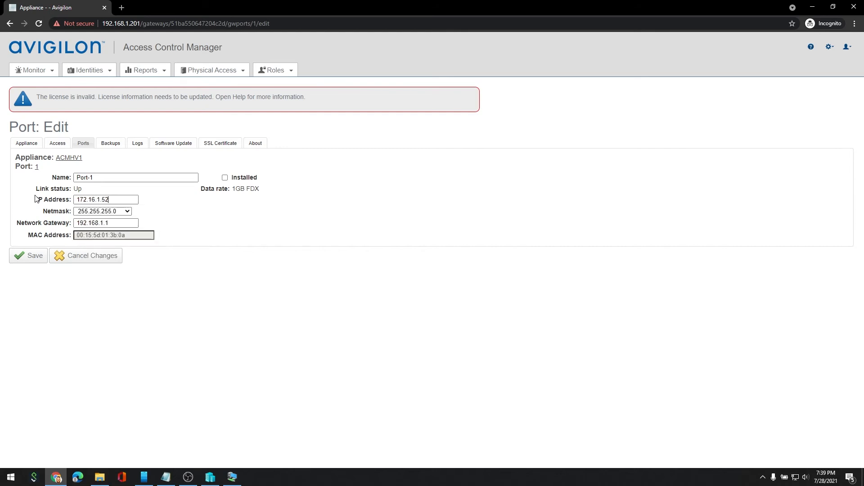
drag(120, 224, 46, 223)
text(172.16.1)
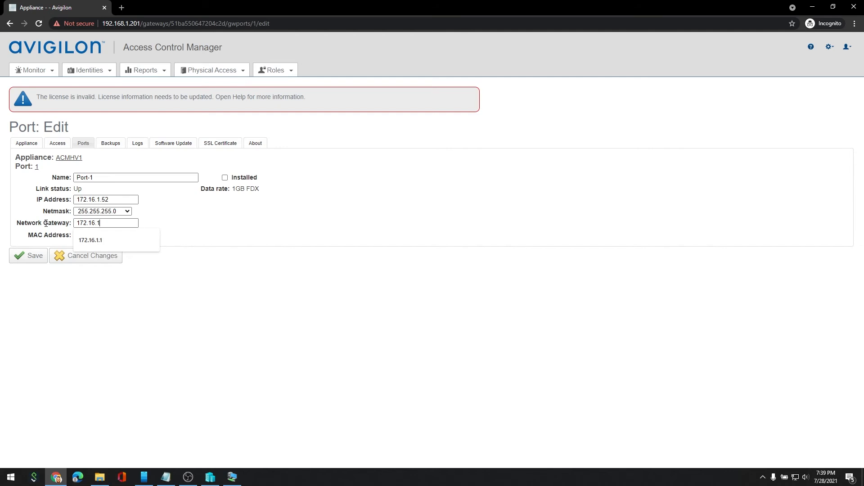
text(.1)
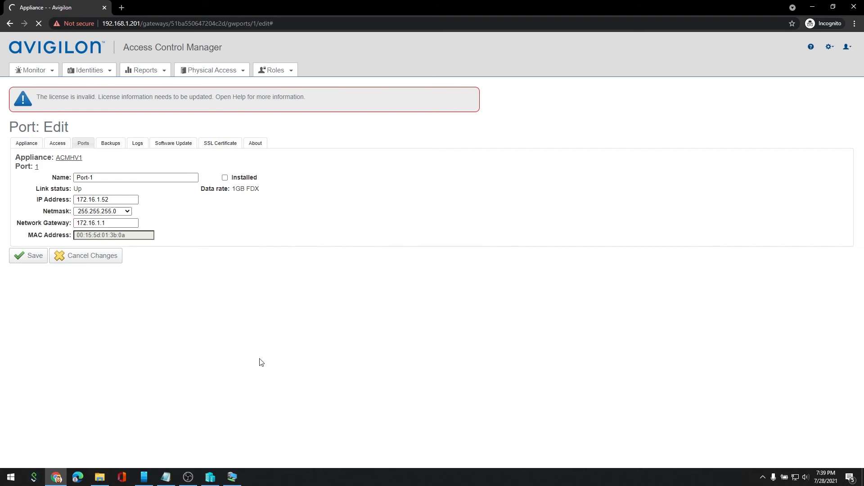
Close the ACM Hyper-V virtual machine console window.
click(234, 477)
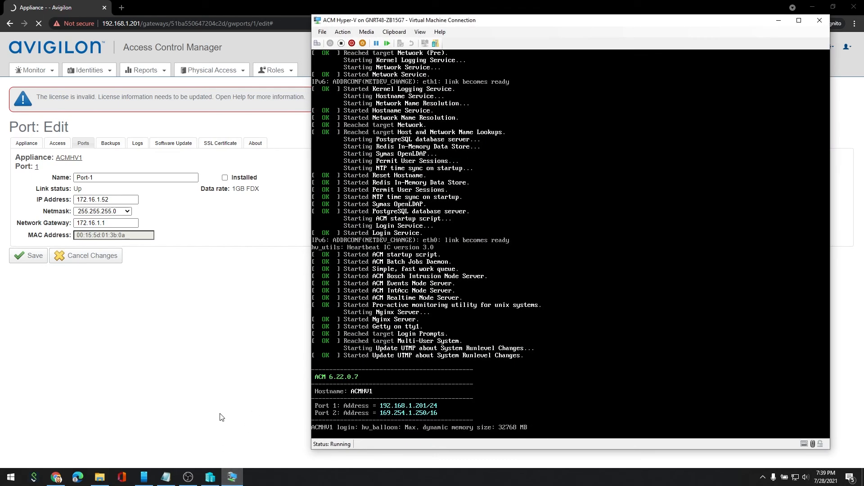
click(195, 345)
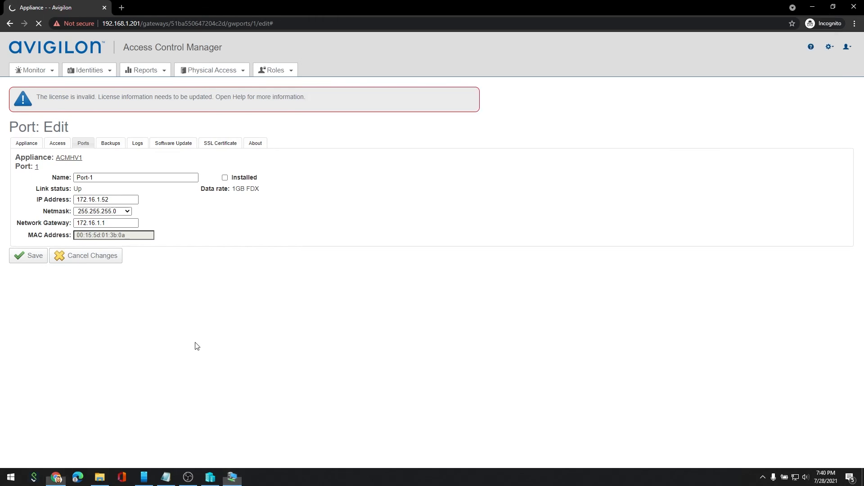
click(232, 477)
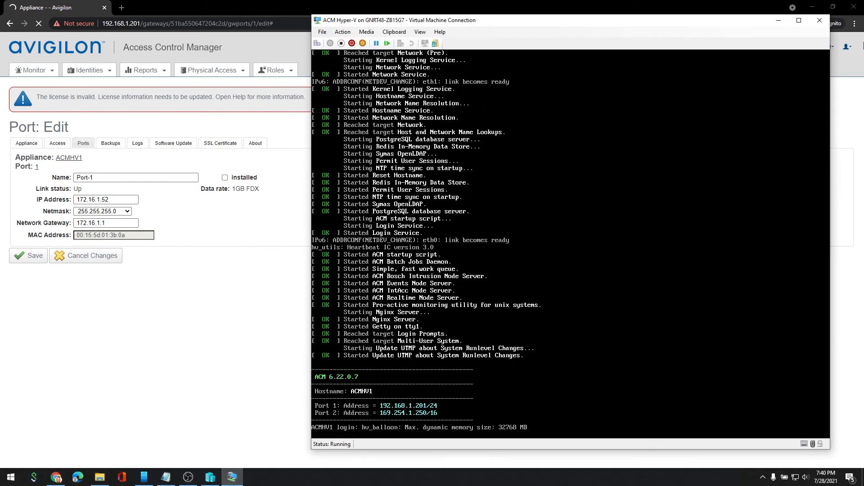
click(819, 20)
Turn off the ACM Hyper-V virtual machine in Hyper-V Manager.
click(214, 479)
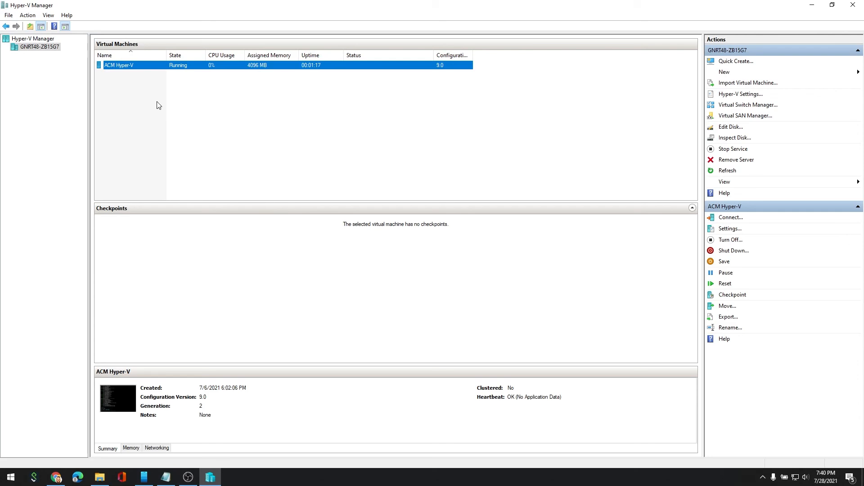
right_click(144, 66)
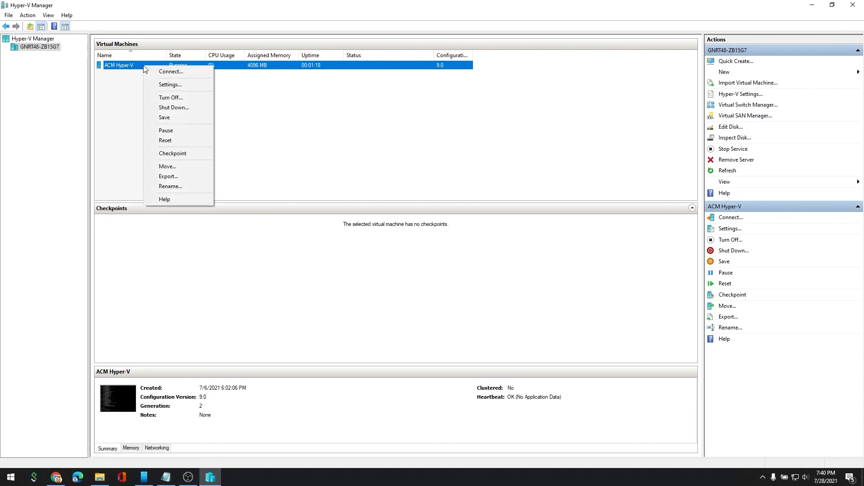
click(170, 98)
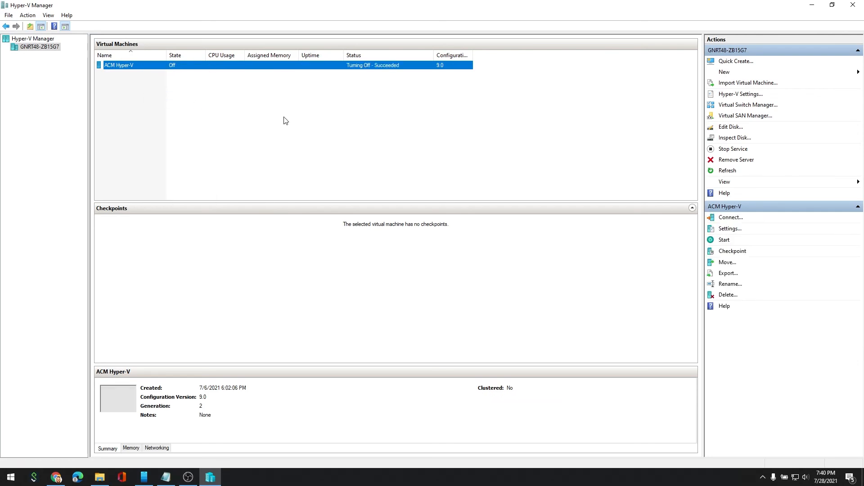
click(284, 120)
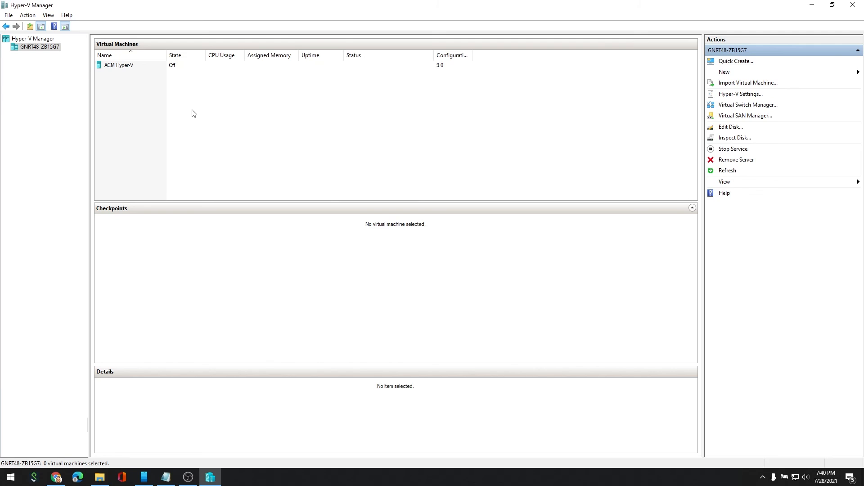
right_click(141, 66)
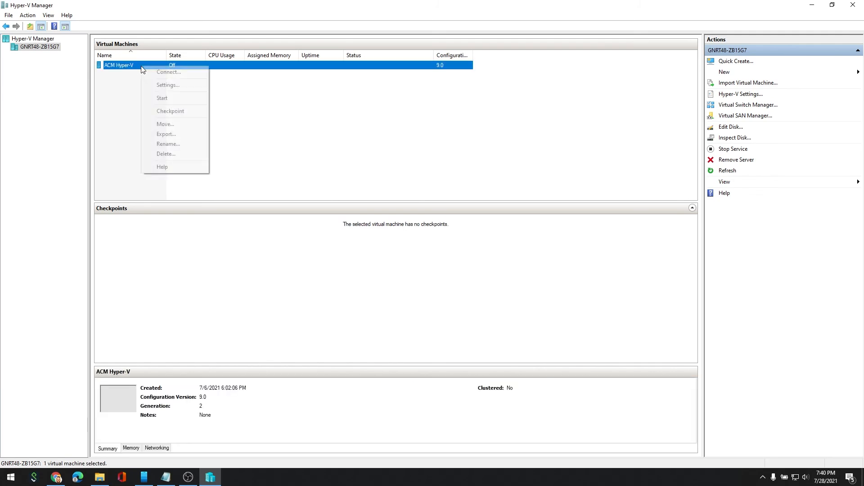
In ACM Hyper-V's settings, set both network adapters' virtual switch to Bridge To LAN and apply with OK.
click(171, 85)
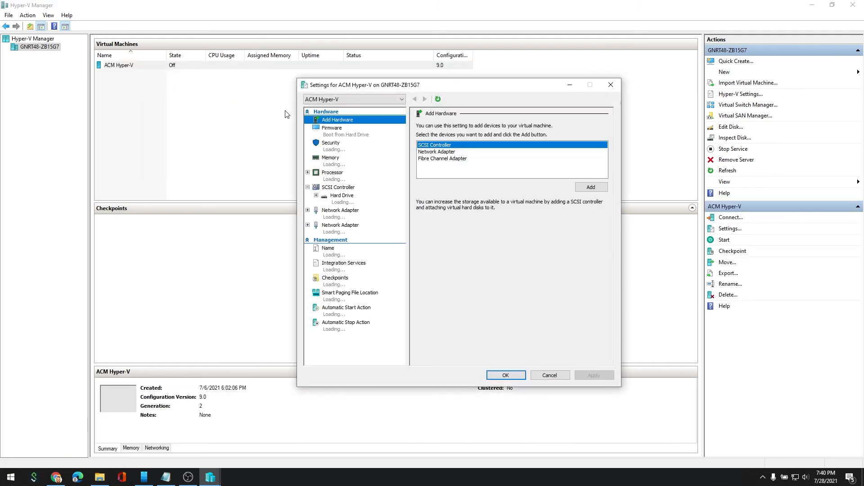
click(345, 218)
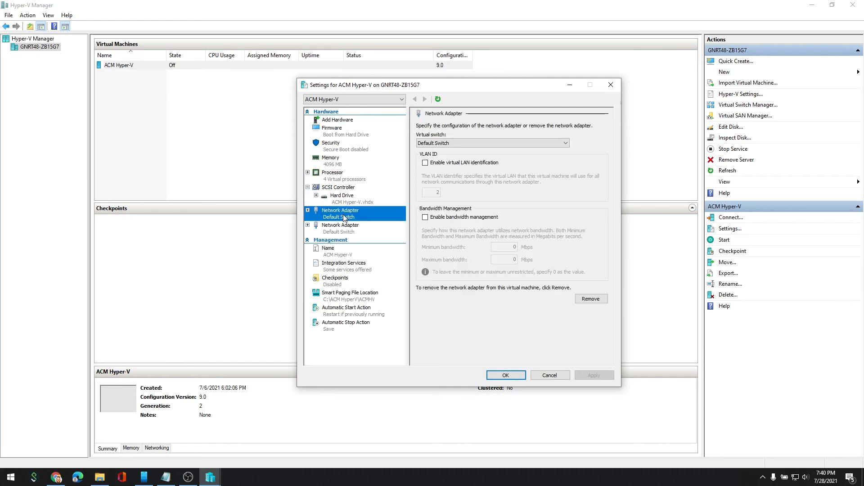
click(457, 143)
click(451, 163)
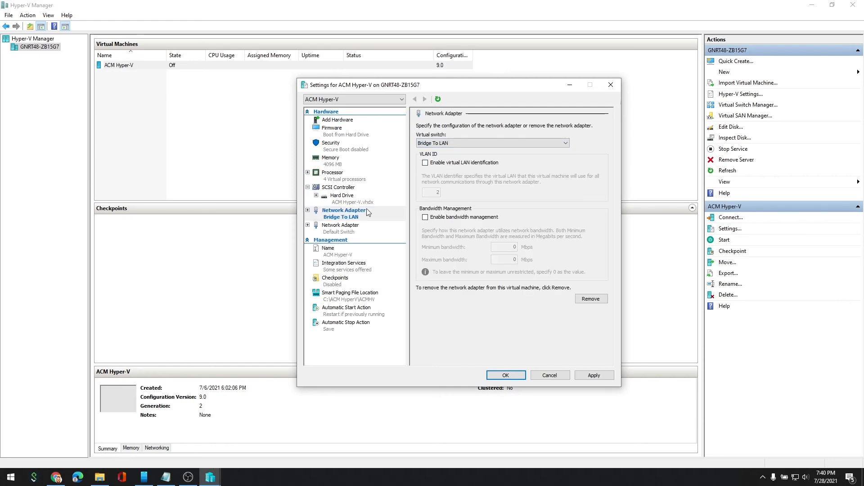
click(351, 231)
click(450, 143)
click(450, 162)
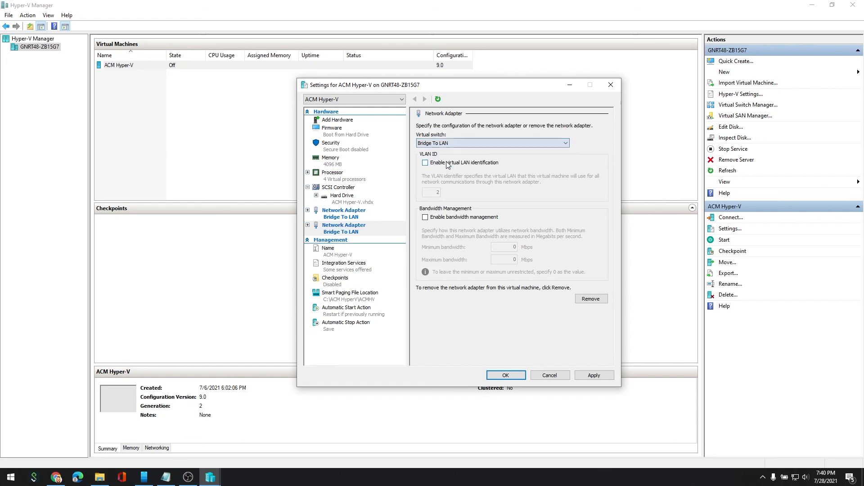
click(505, 376)
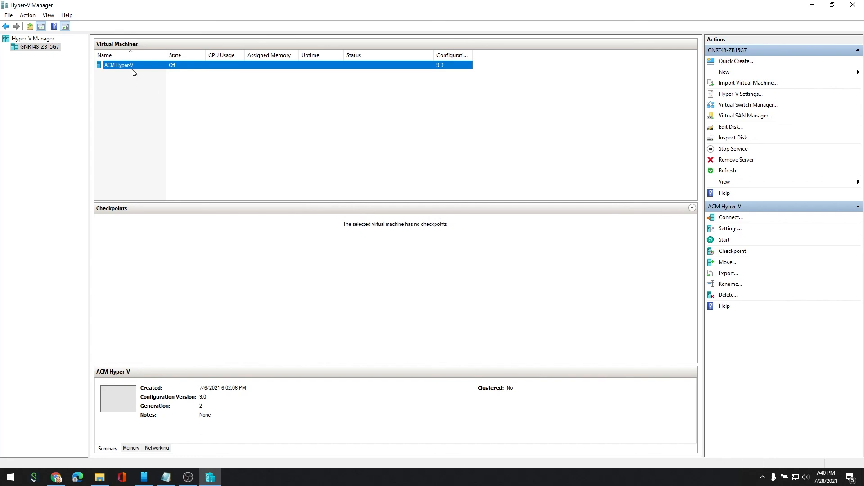
Start the ACM Hyper-V virtual machine from its context menu.
right_click(133, 69)
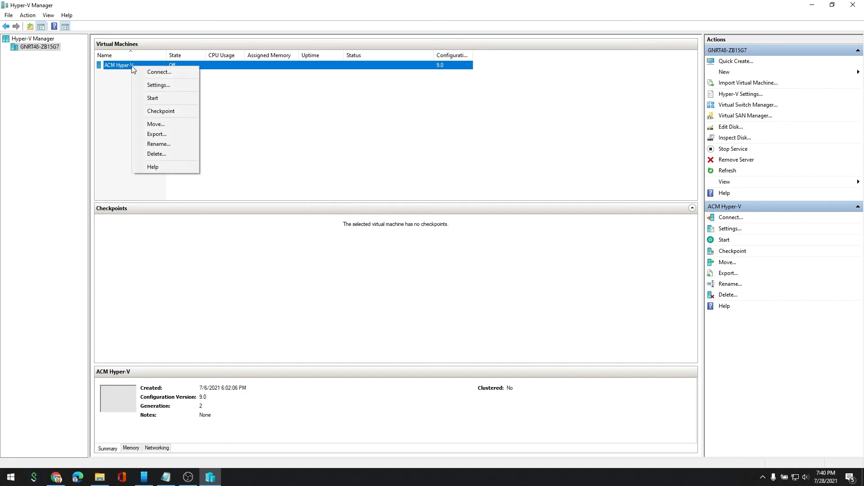
click(158, 96)
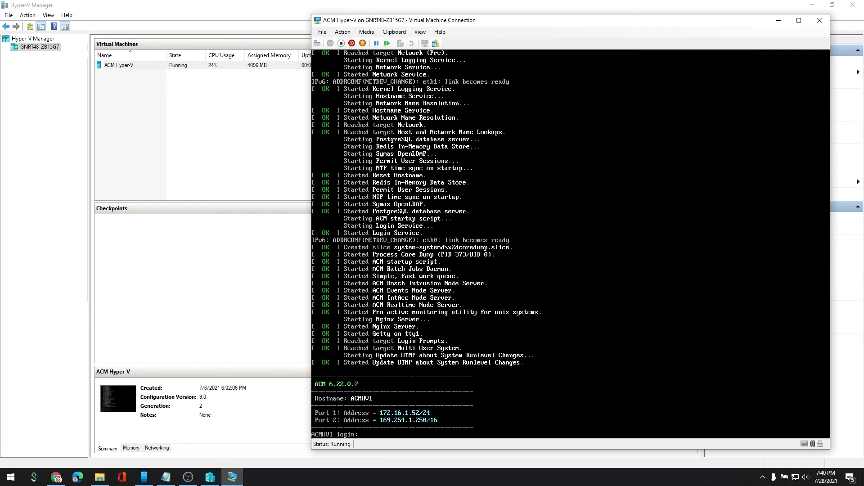
Open a new browser window and go to the appliance's new address 172.16.1.52.
click(56, 478)
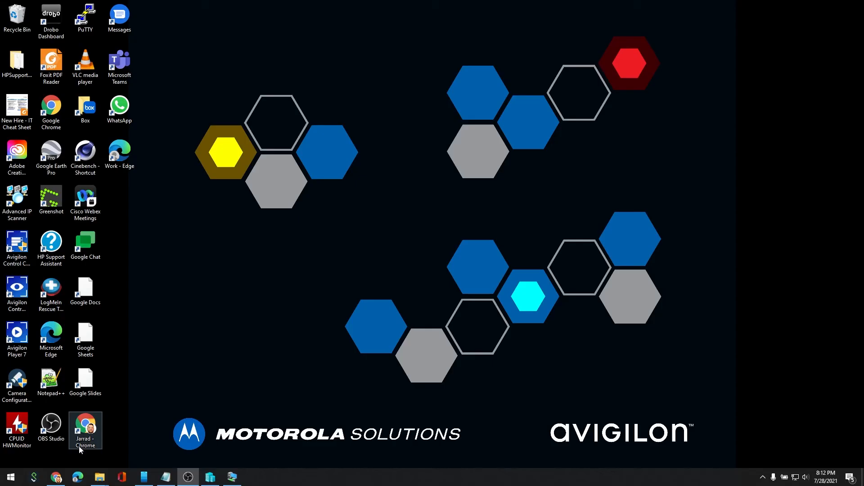
double_click(86, 429)
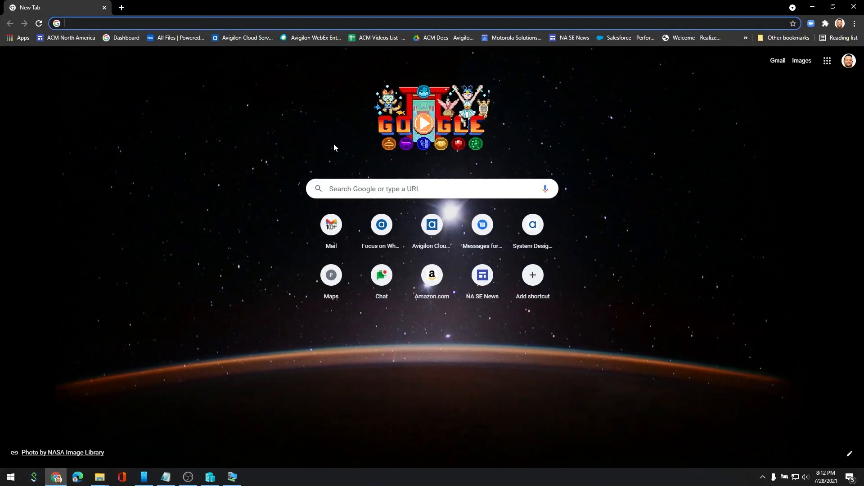
click(120, 23)
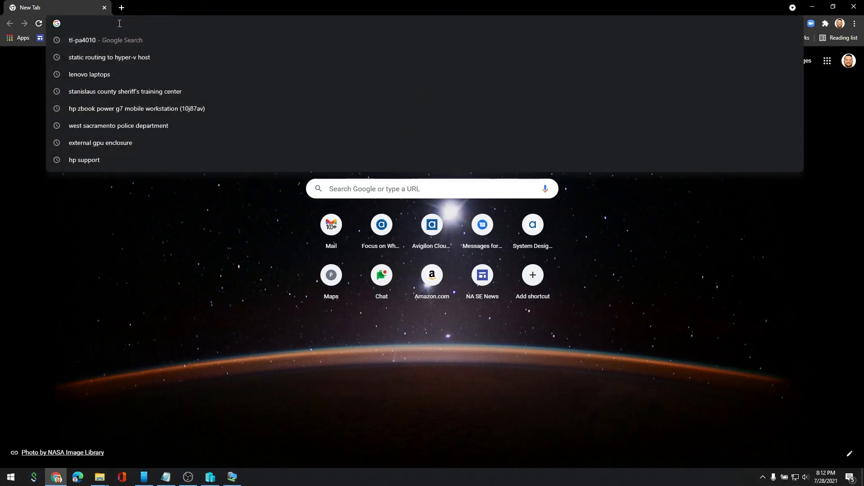
text(172.16.1)
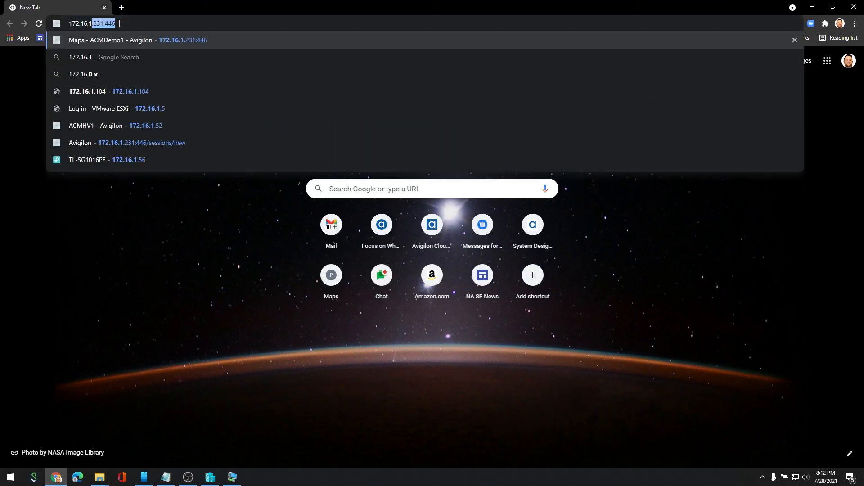
text(.52)
Sign in to Access Control Manager with the admin login and password.
text(admin)
key(Tab)
text(admin)
key(Return)
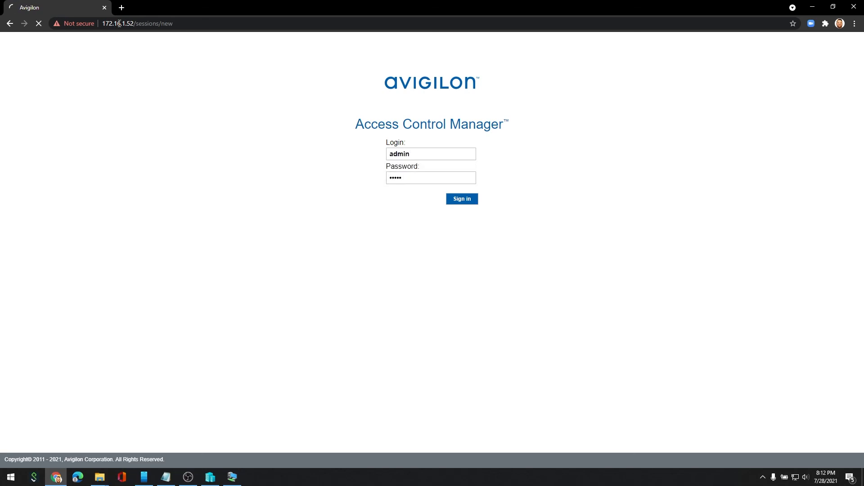